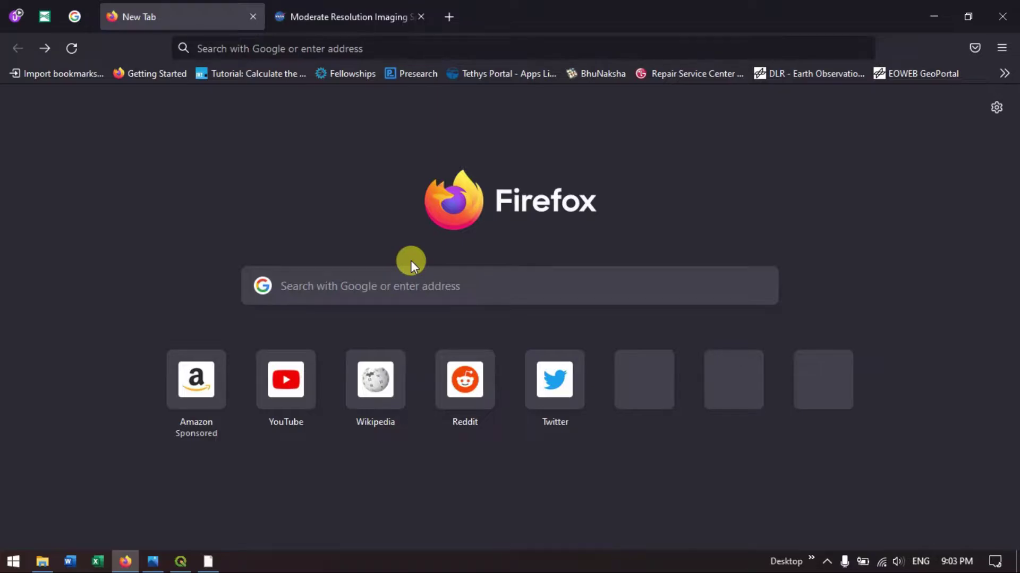
Step: Run a Google search for 'earthexplorer' from the Firefox new-tab search box
click(369, 288)
text(e)
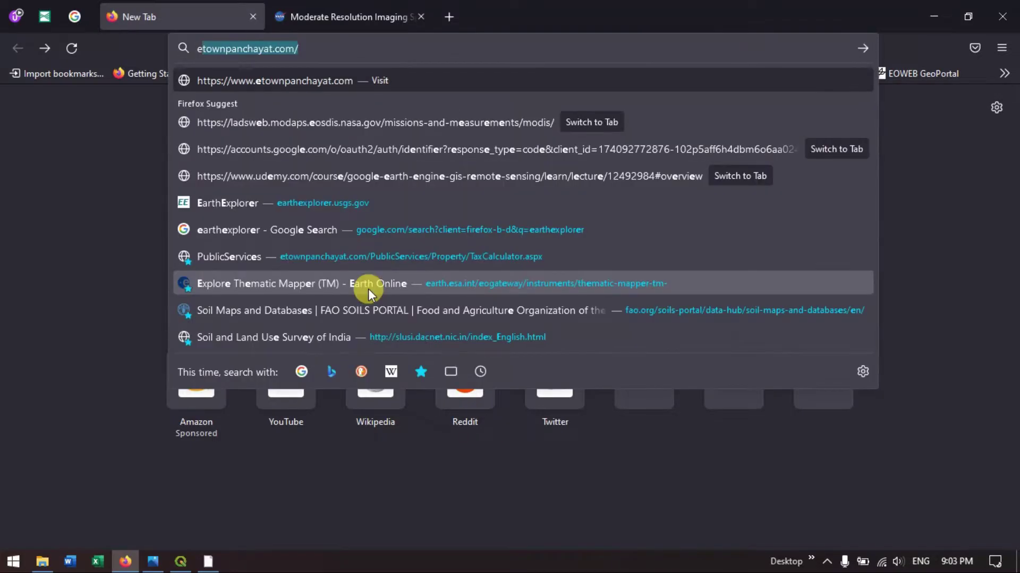
text(arthexplorer)
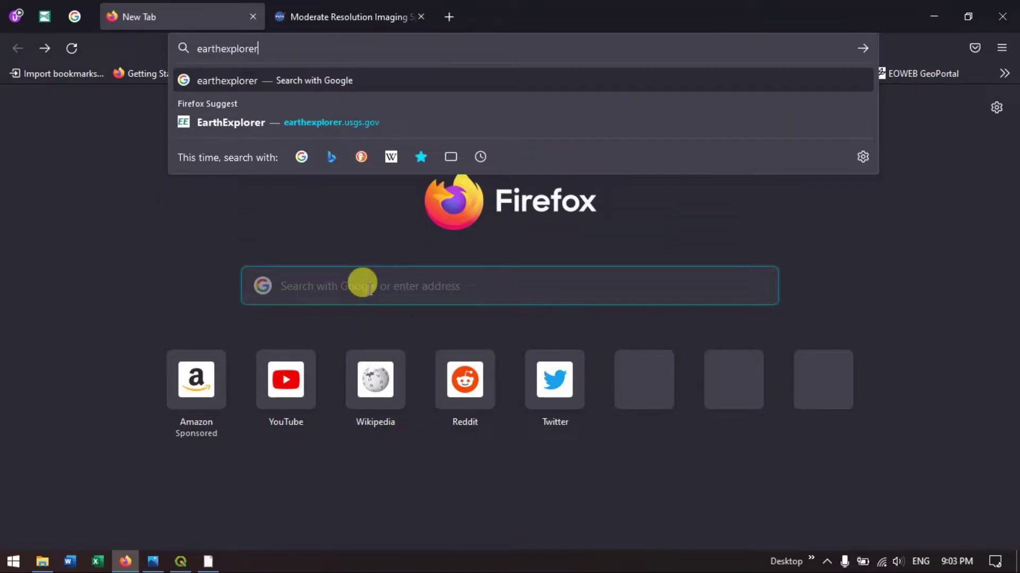
key(Return)
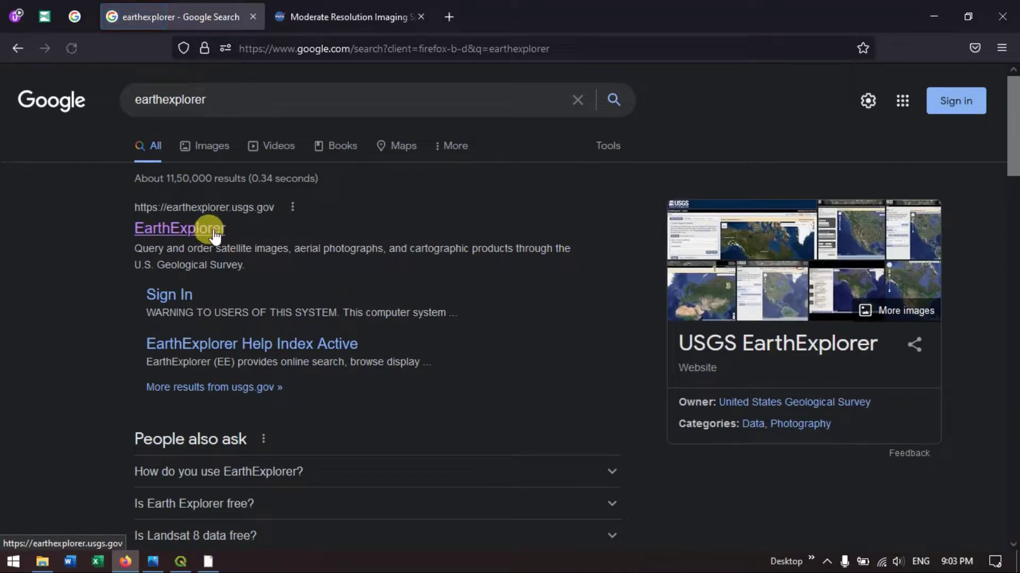
Step: Open the EarthExplorer result and sign in with the saved USGS login credentials
click(188, 239)
click(188, 239)
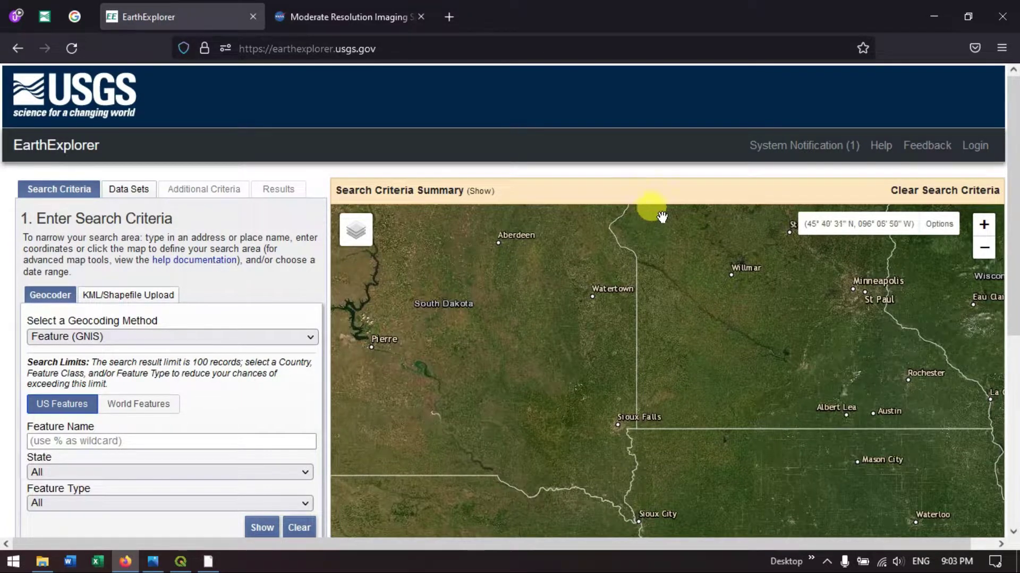
click(971, 150)
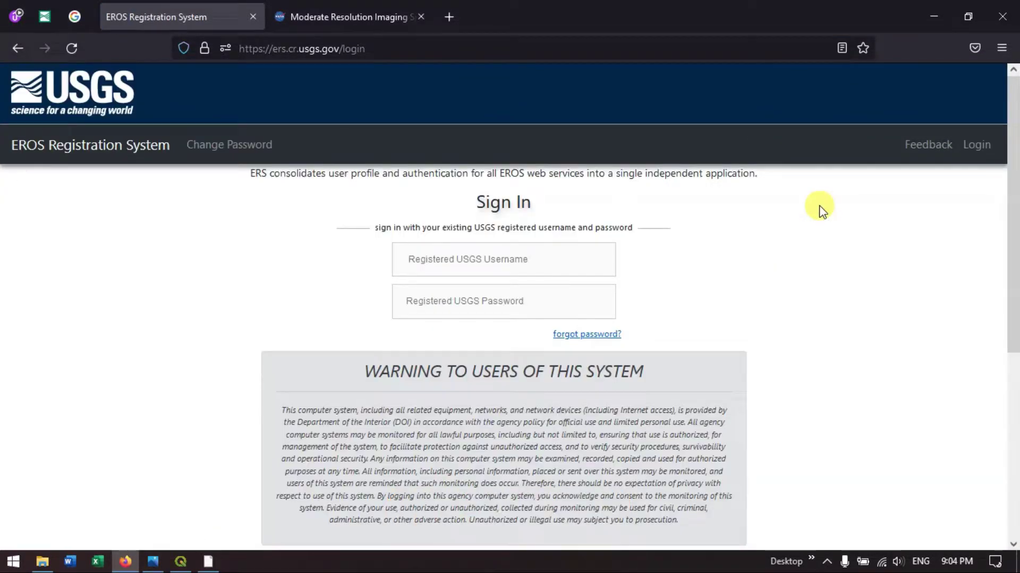
click(540, 261)
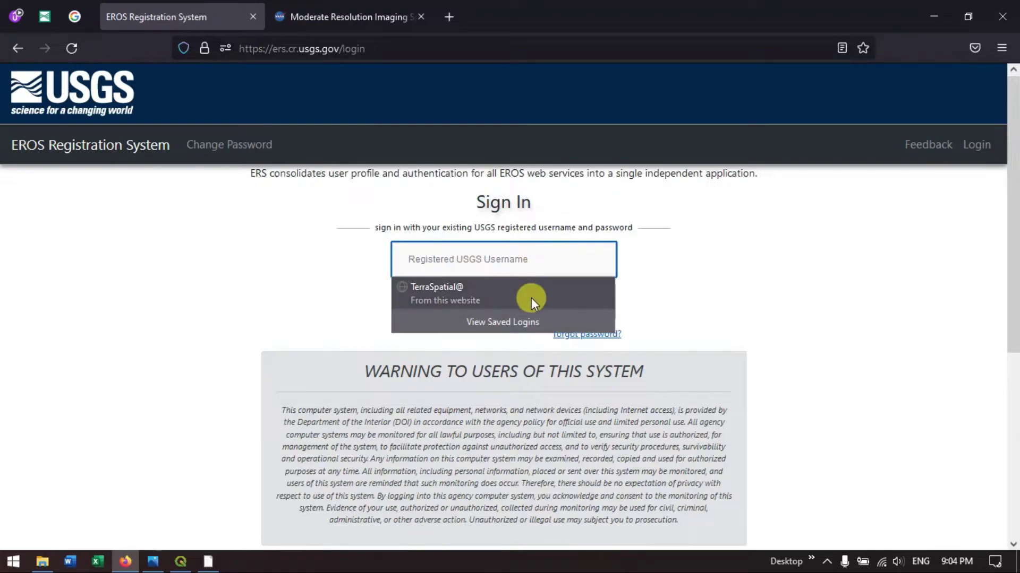
click(530, 298)
scroll(584, 307, down, 5)
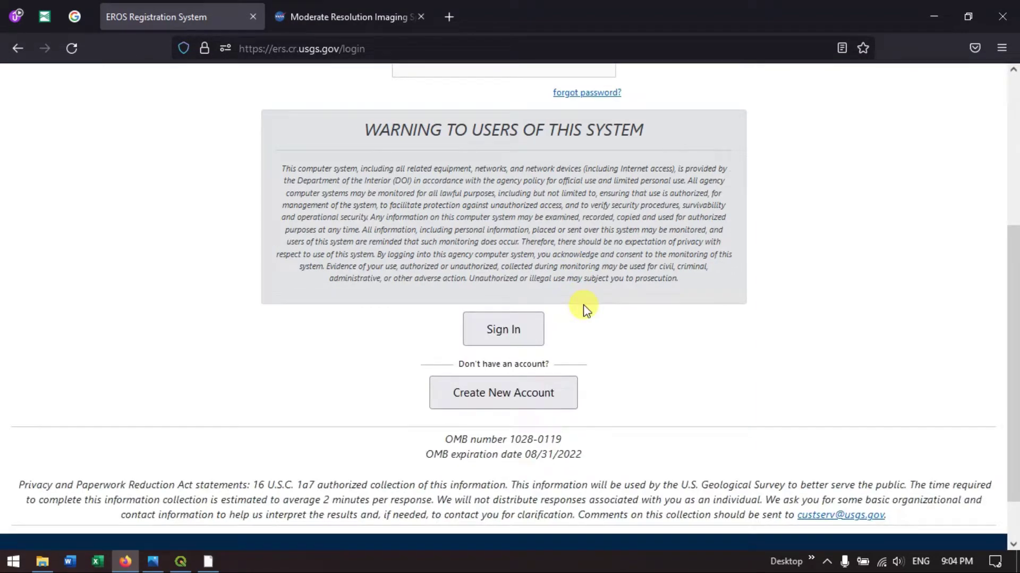
click(514, 329)
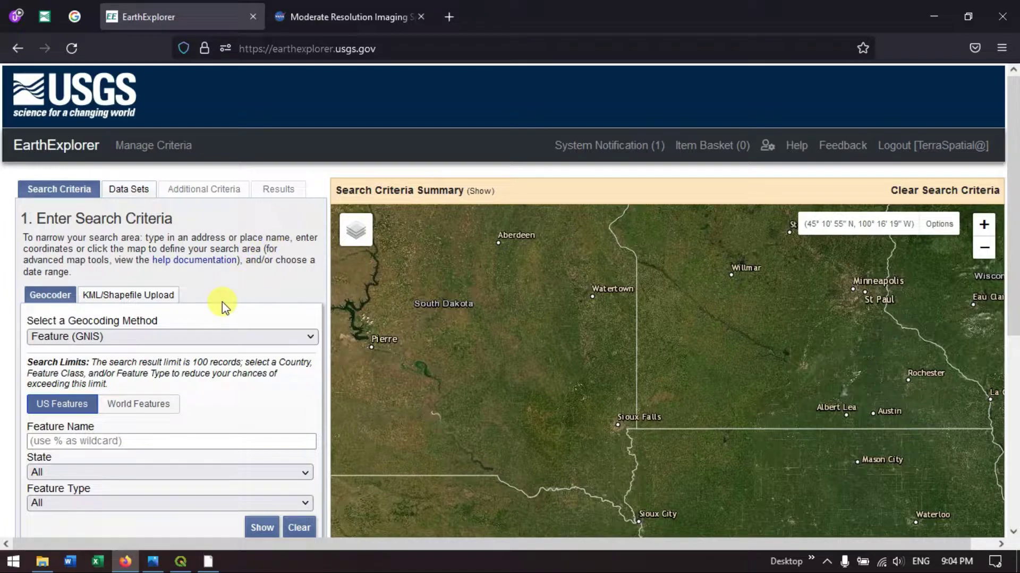
Step: Look up 'chennai' under World Features and add its 13° 04' 59" N, 080° 16' 59" E coordinate
scroll(222, 302, down, 3)
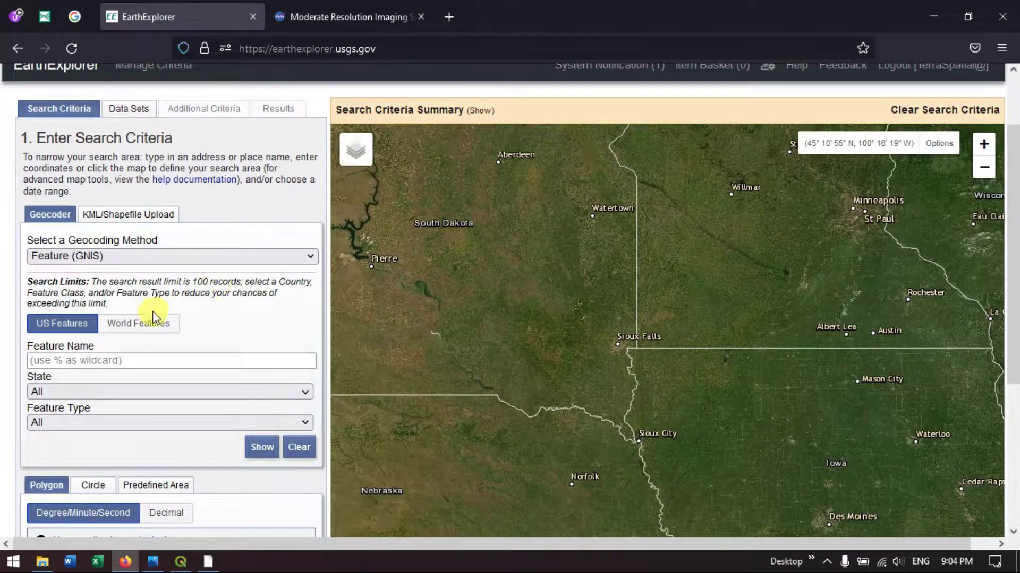
click(127, 323)
click(97, 361)
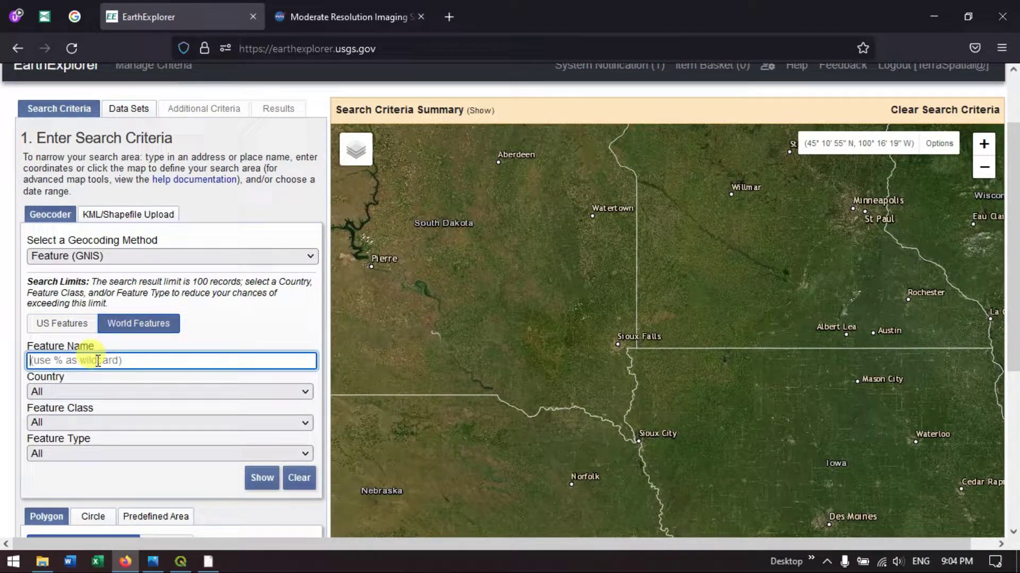
text(chennai)
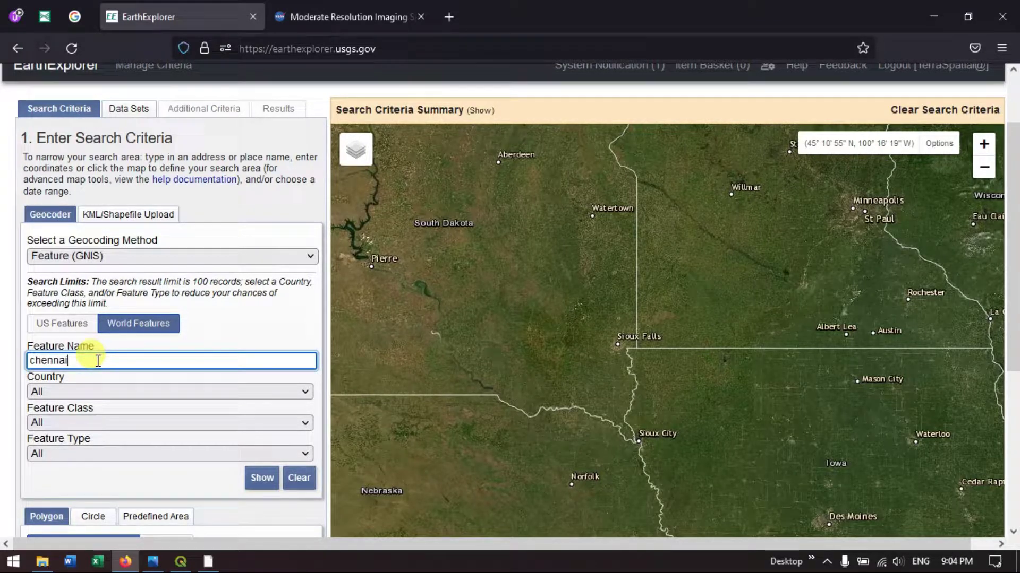
scroll(136, 338, down, 2)
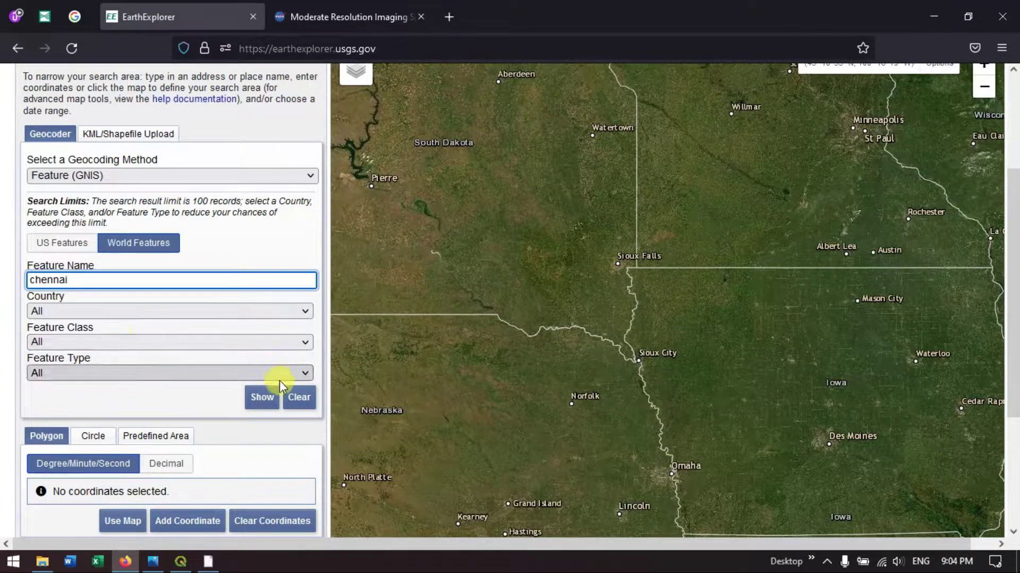
click(262, 399)
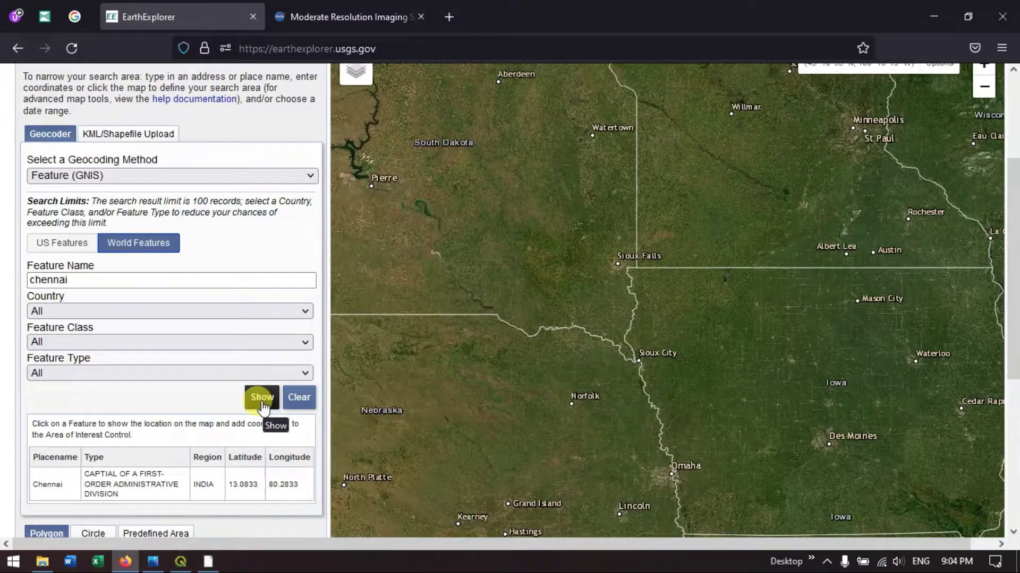
scroll(262, 404, down, 3)
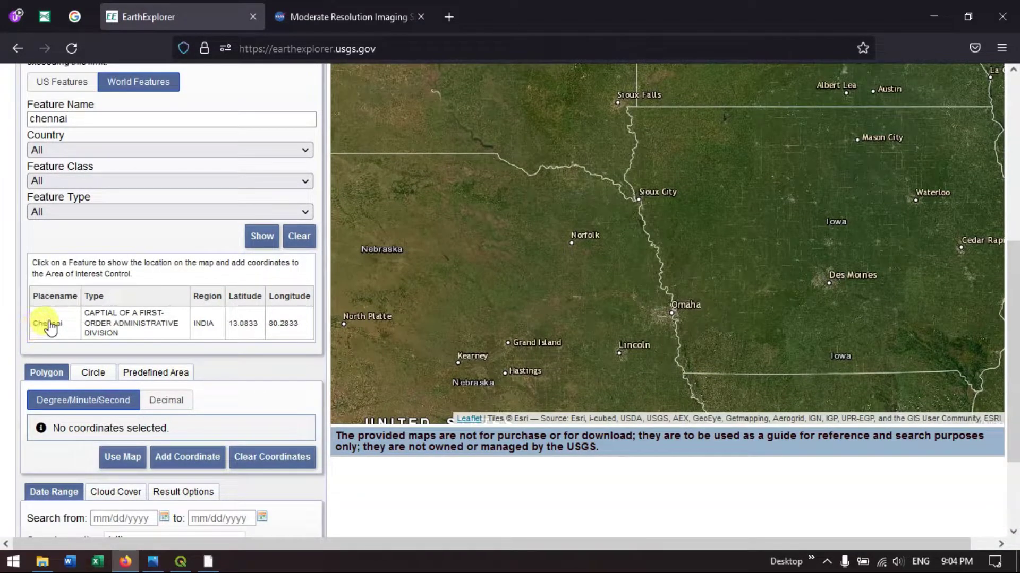
click(45, 327)
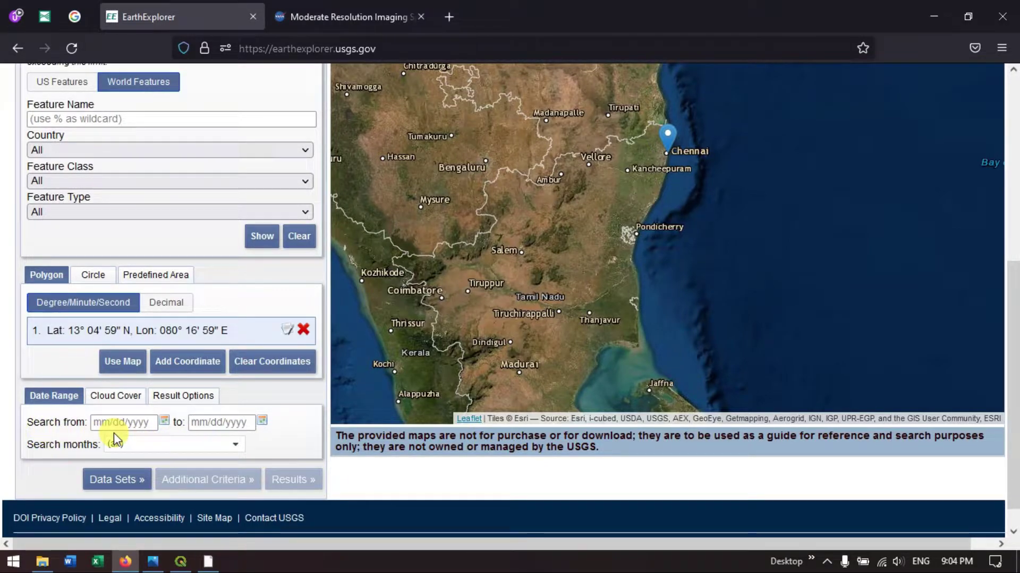
Step: Pick 01/01/2022 as the search start date and 09/30/2022 as the end date
click(148, 423)
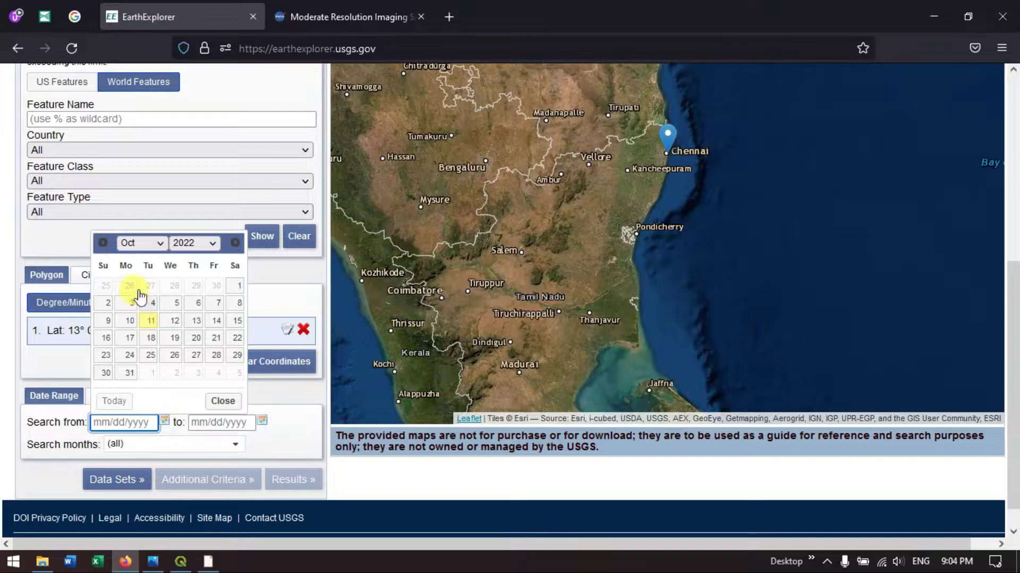
click(150, 241)
click(143, 270)
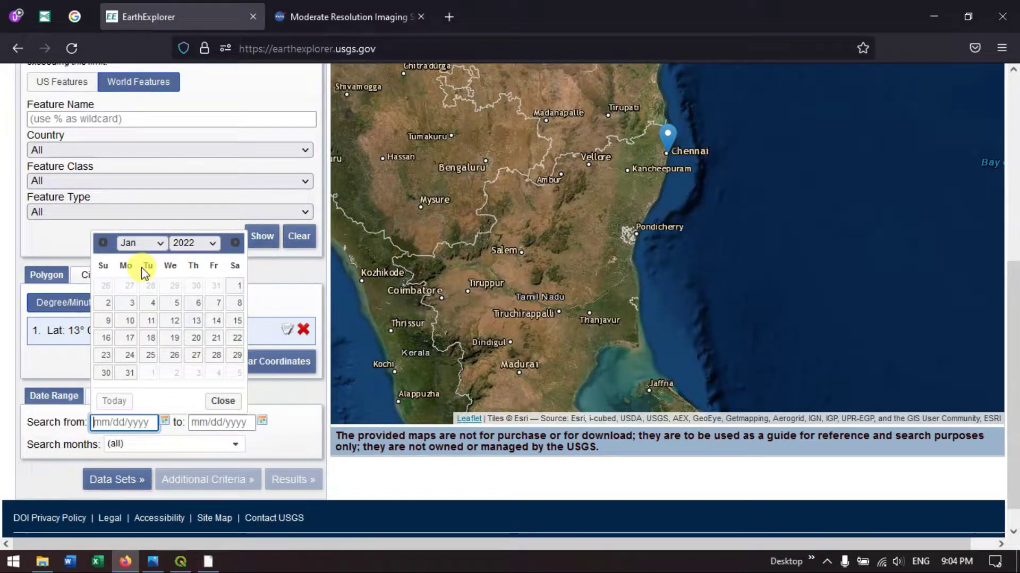
click(237, 286)
click(211, 423)
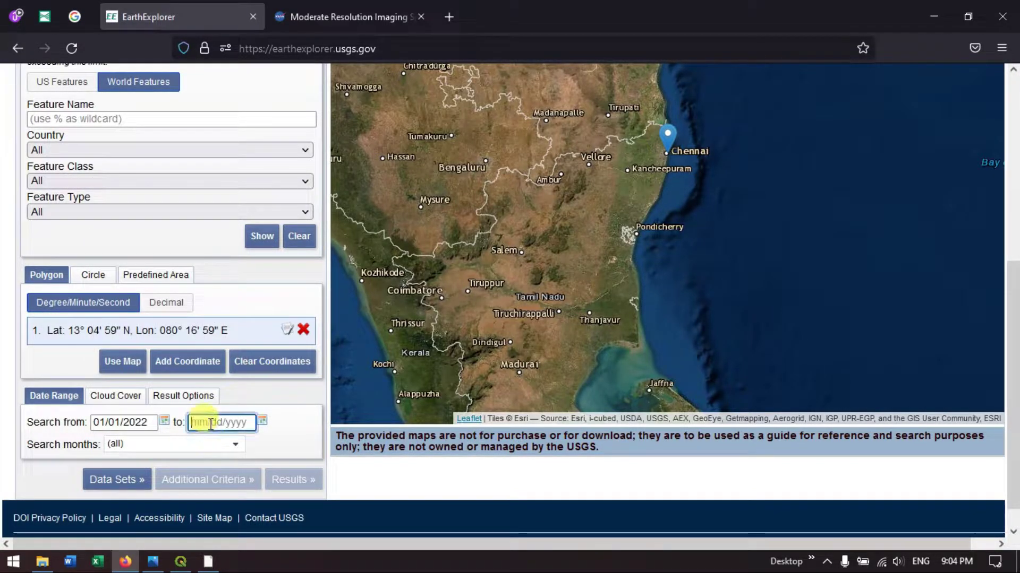
click(263, 421)
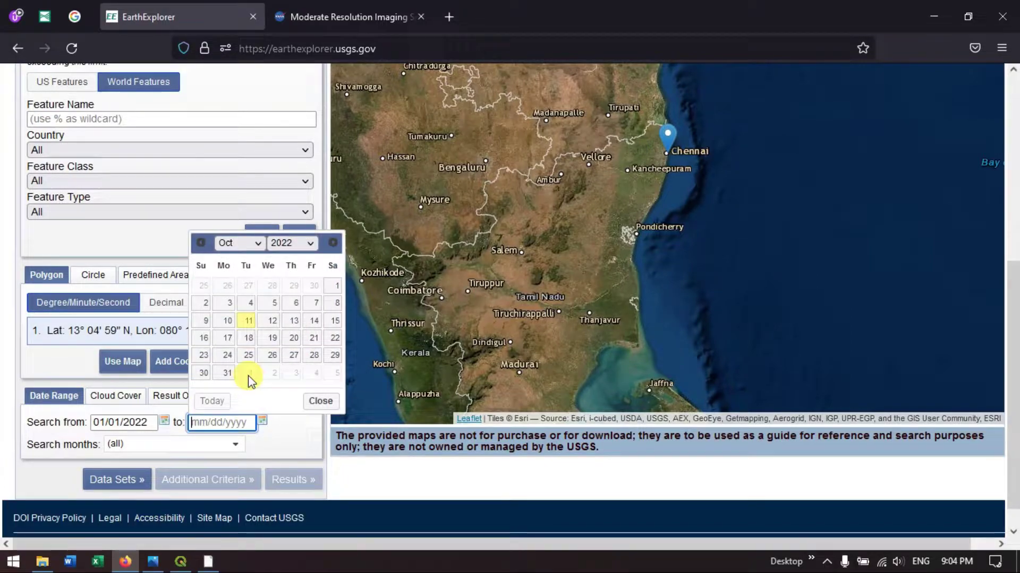
click(247, 243)
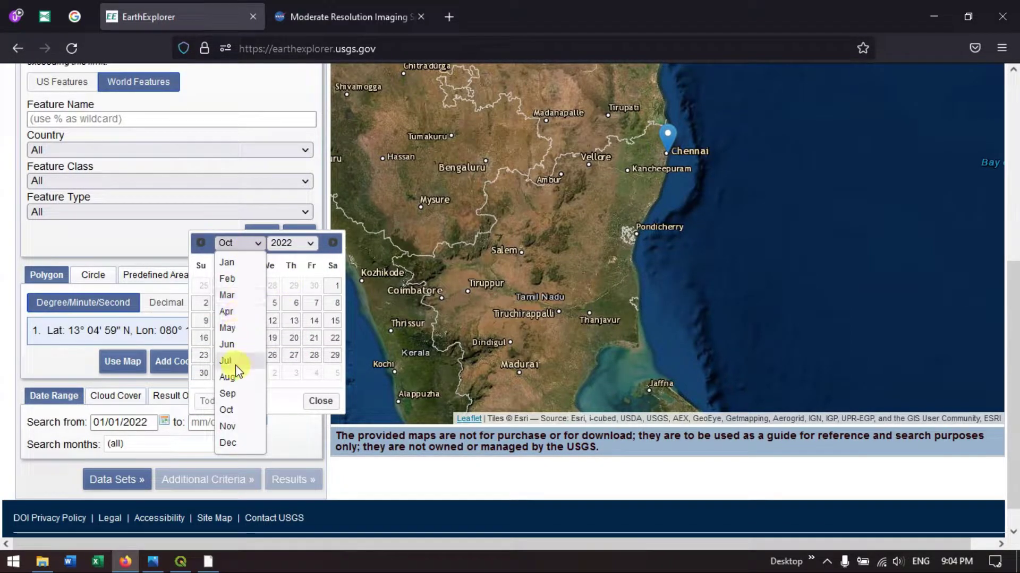
click(227, 393)
click(313, 355)
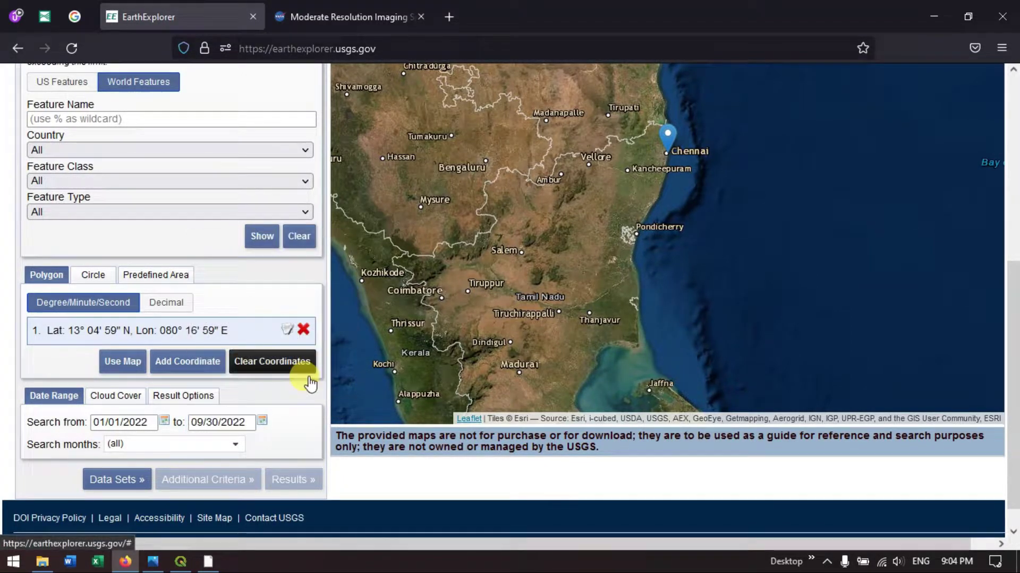
scroll(303, 414, down, 1)
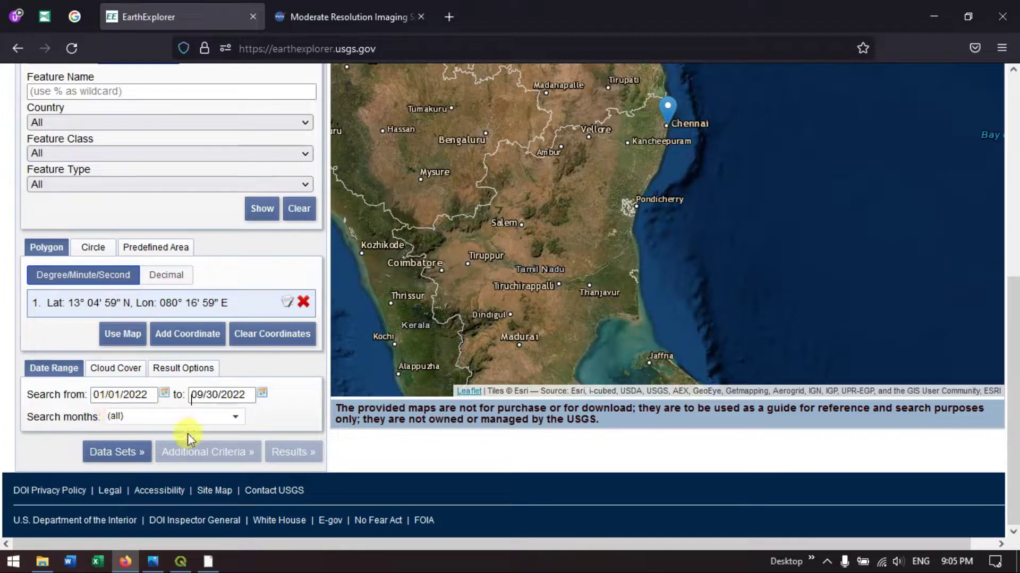
scroll(167, 416, up, 2)
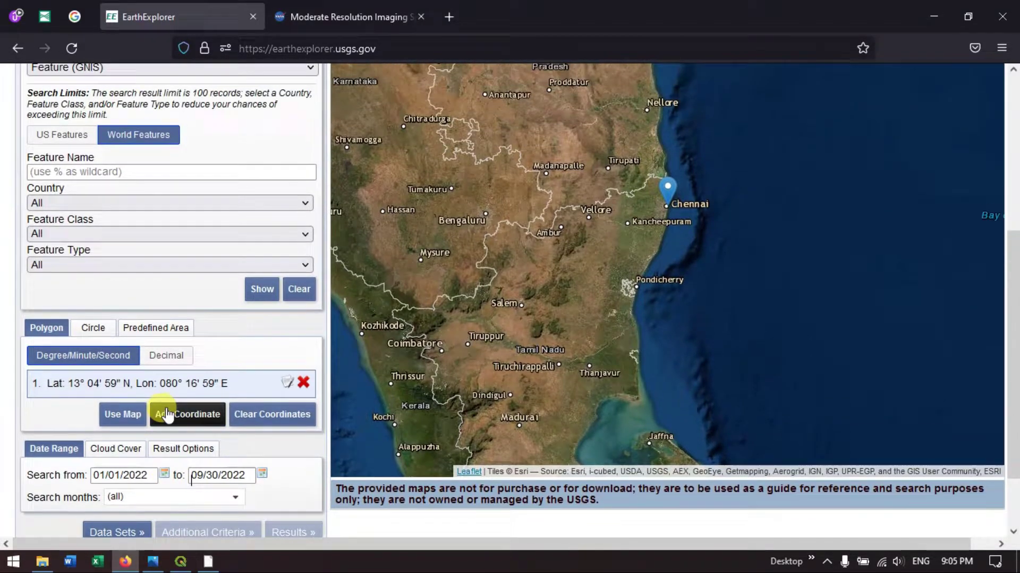
scroll(168, 415, up, 5)
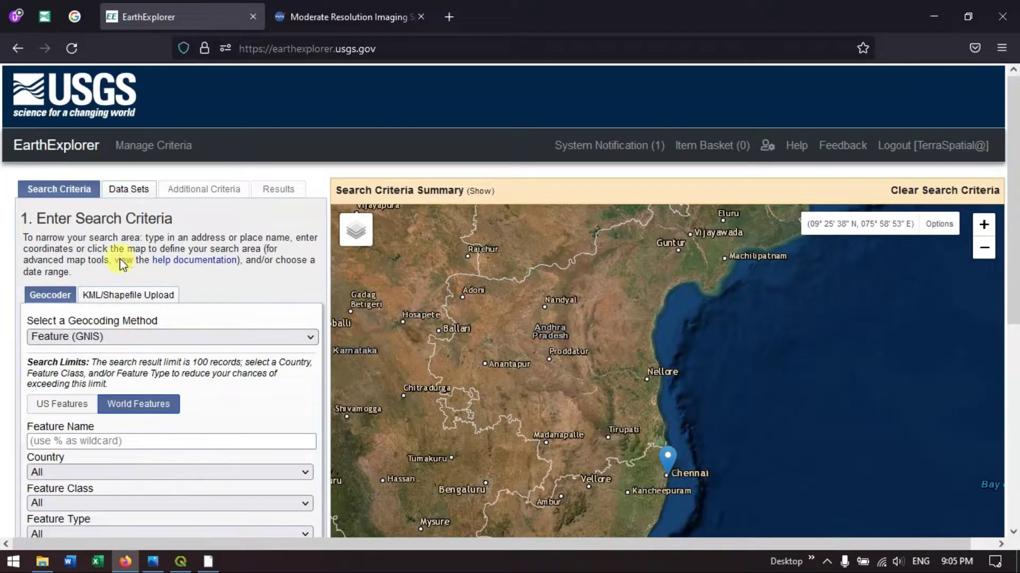
Step: In Data Sets, expand NASA LPDAAC Collections > MODIS Land Surface Reflectance - V6.1 and tick MOD09GA V6.1
click(126, 191)
scroll(161, 254, down, 3)
scroll(159, 257, down, 3)
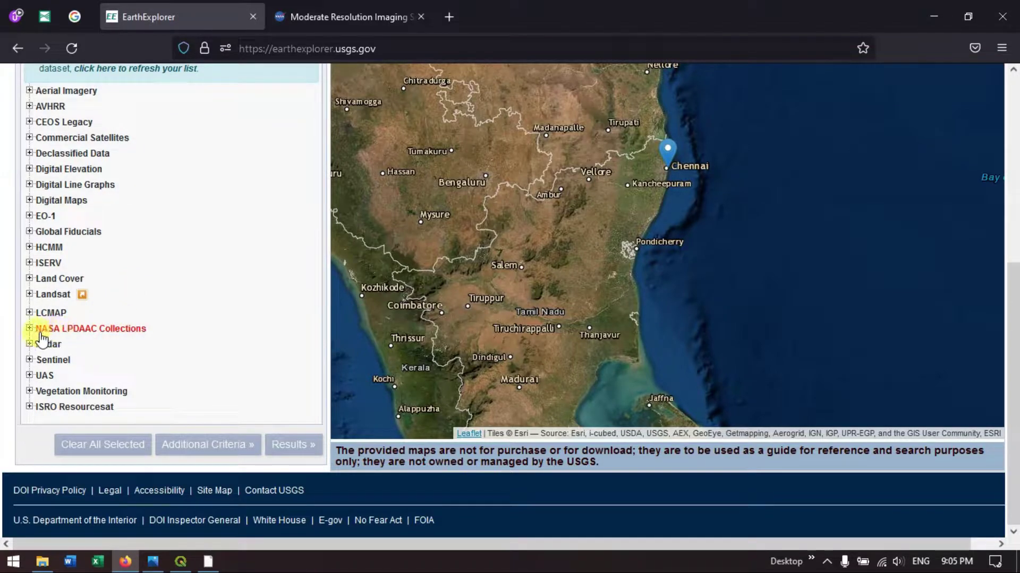
mouse_move(79, 342)
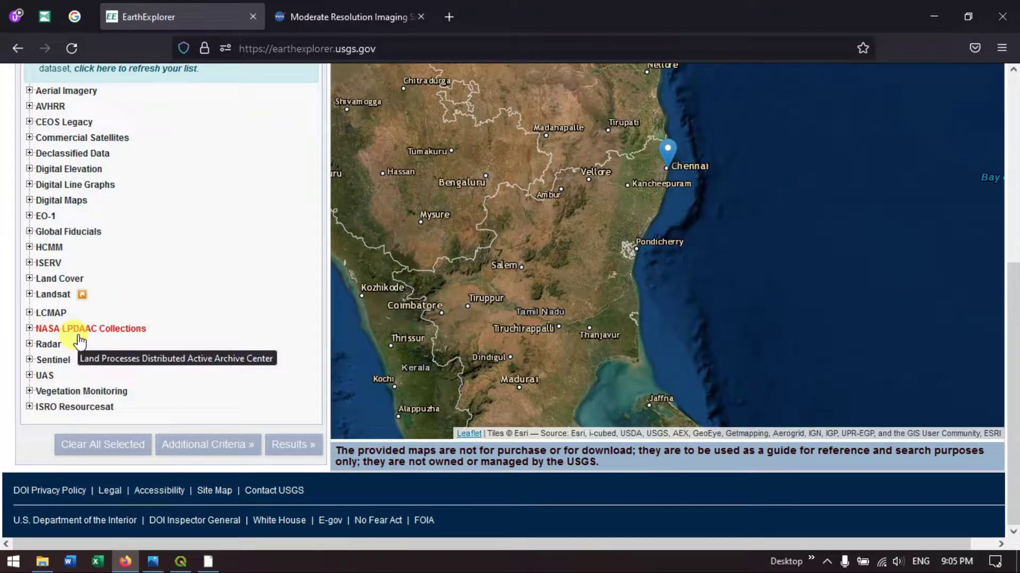
click(30, 329)
scroll(108, 316, down, 4)
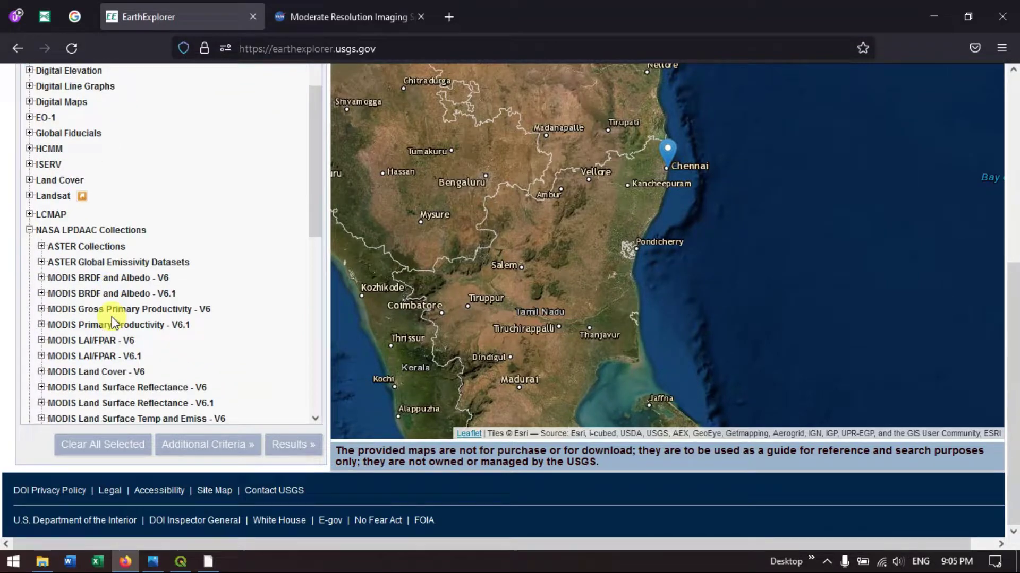
scroll(113, 317, down, 1)
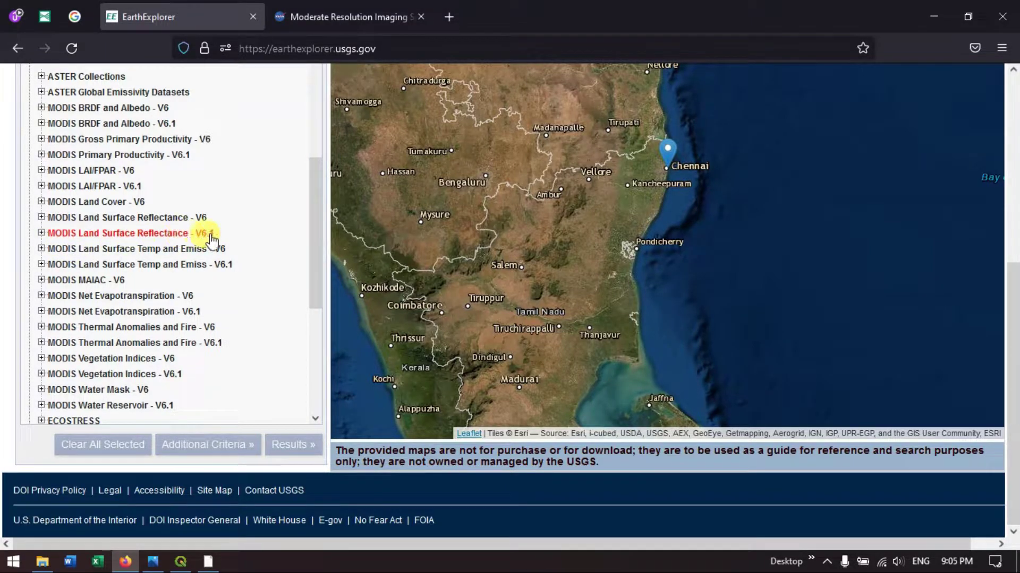
click(41, 233)
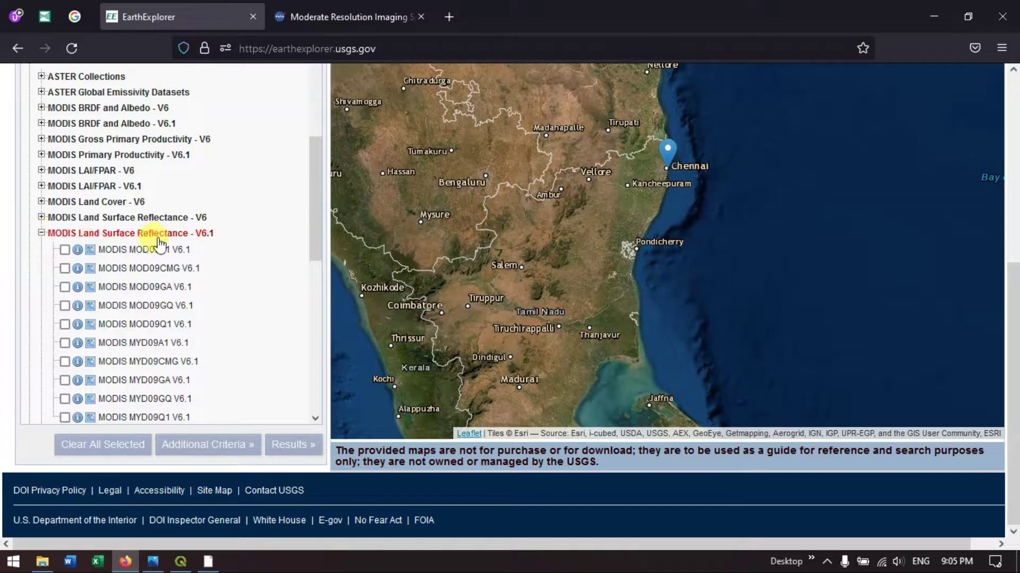
scroll(160, 245, down, 3)
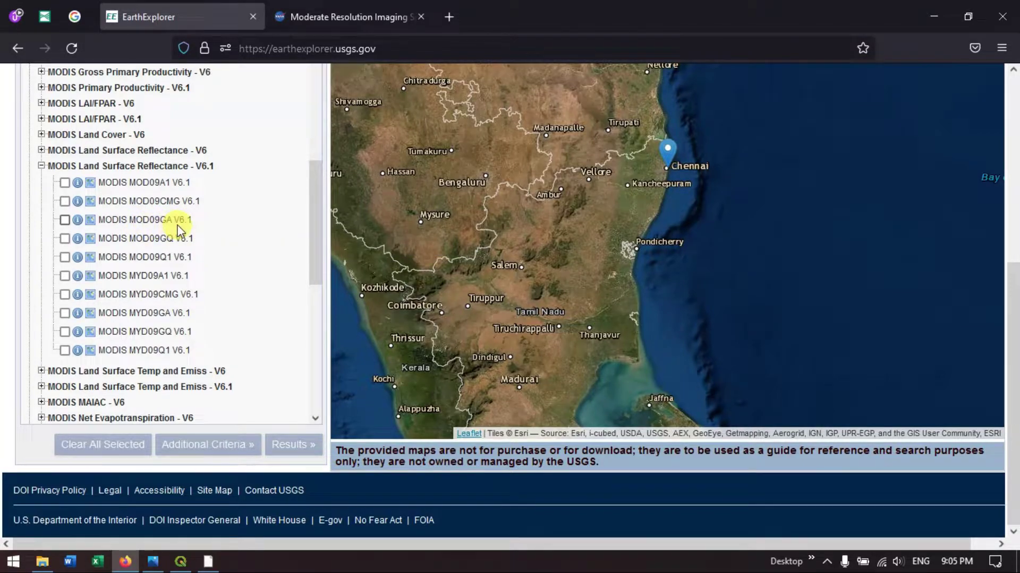
click(65, 220)
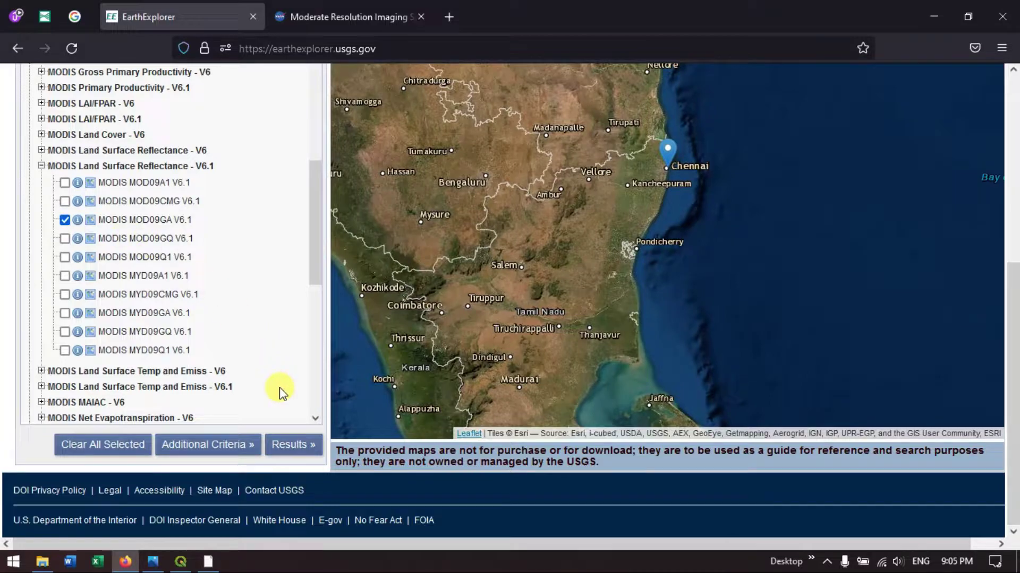
click(282, 448)
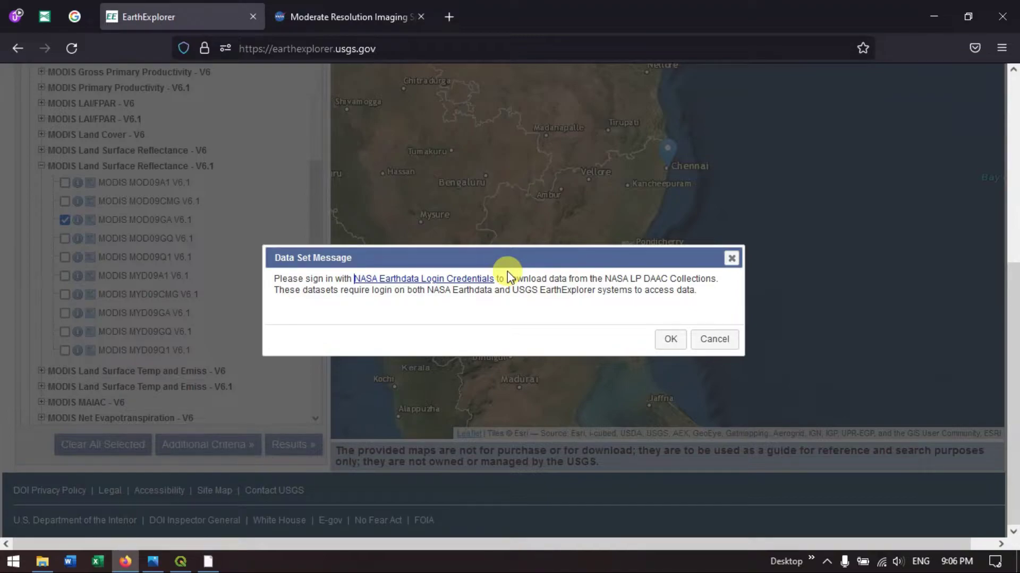
click(671, 342)
click(671, 342)
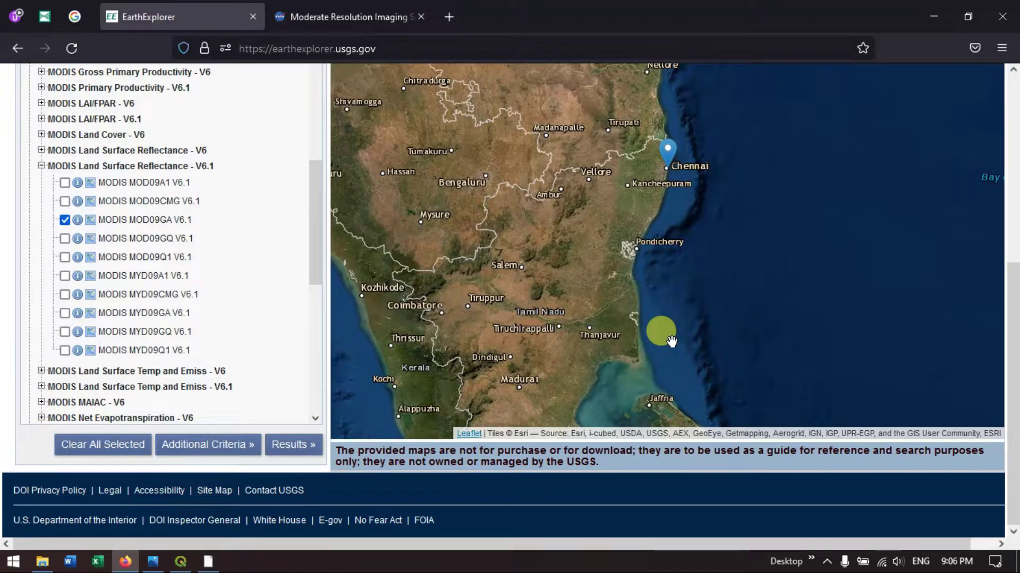
Step: Review the Terra & Aqua MODIS technical specifications and 36-band channel wavelength table on LAADS DAAC
click(329, 18)
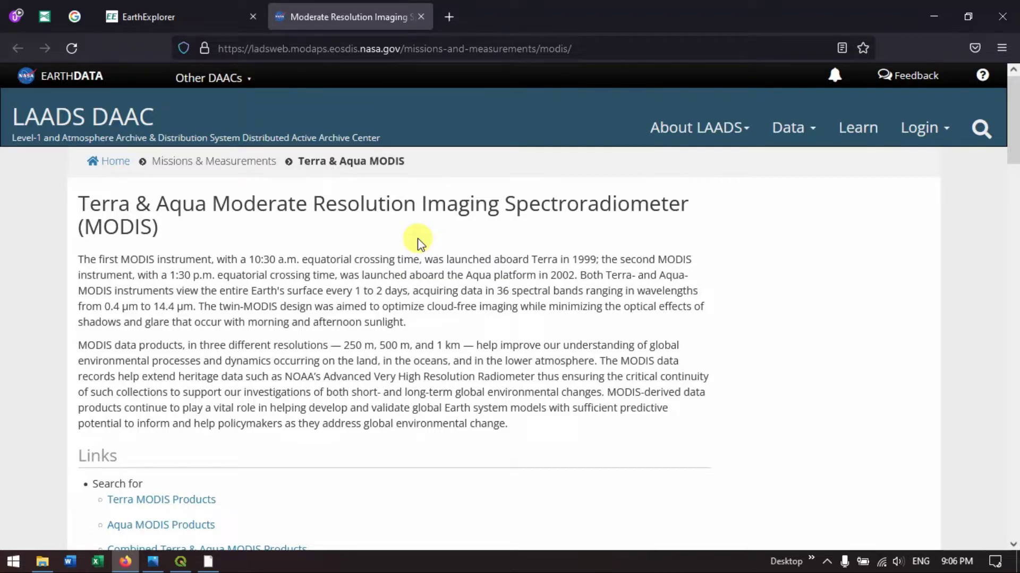
scroll(420, 243, down, 2)
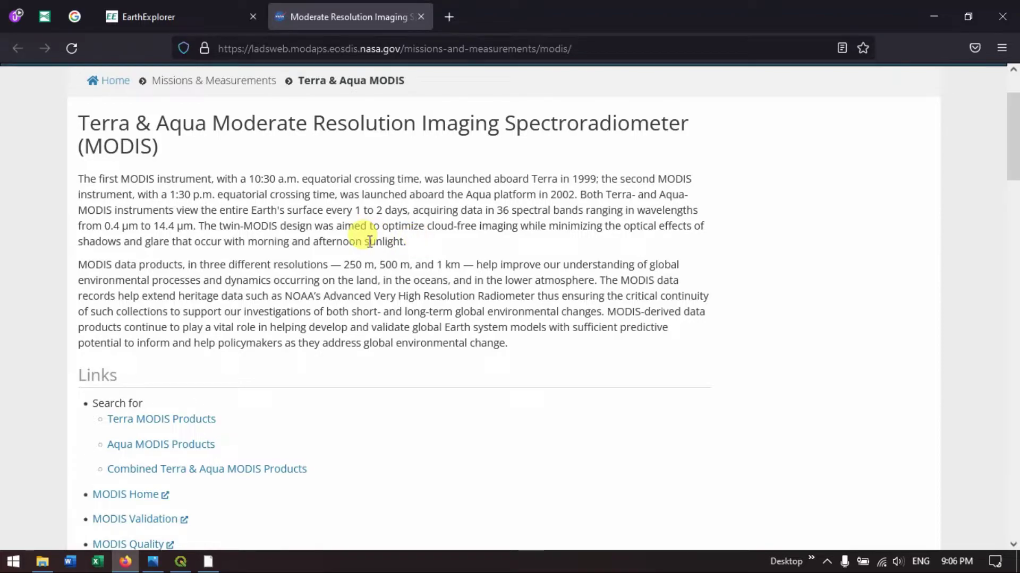
scroll(391, 227, down, 2)
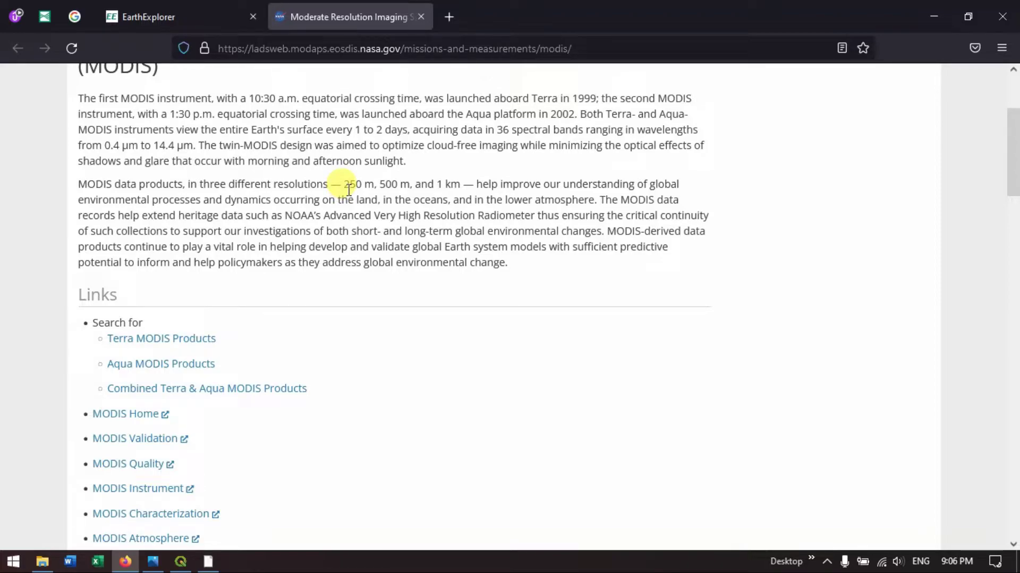
scroll(348, 189, down, 10)
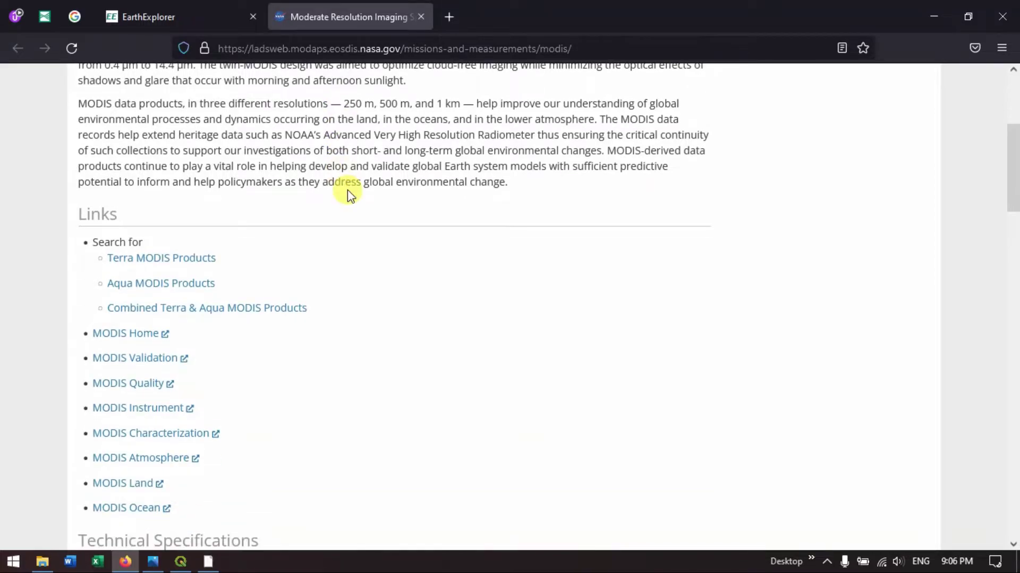
scroll(347, 189, down, 14)
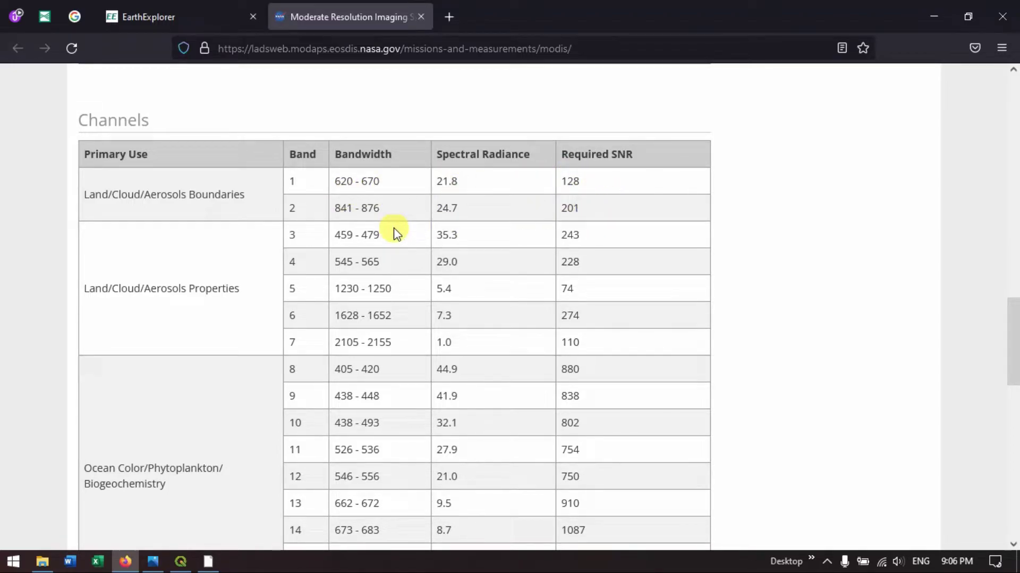
scroll(304, 234, down, 2)
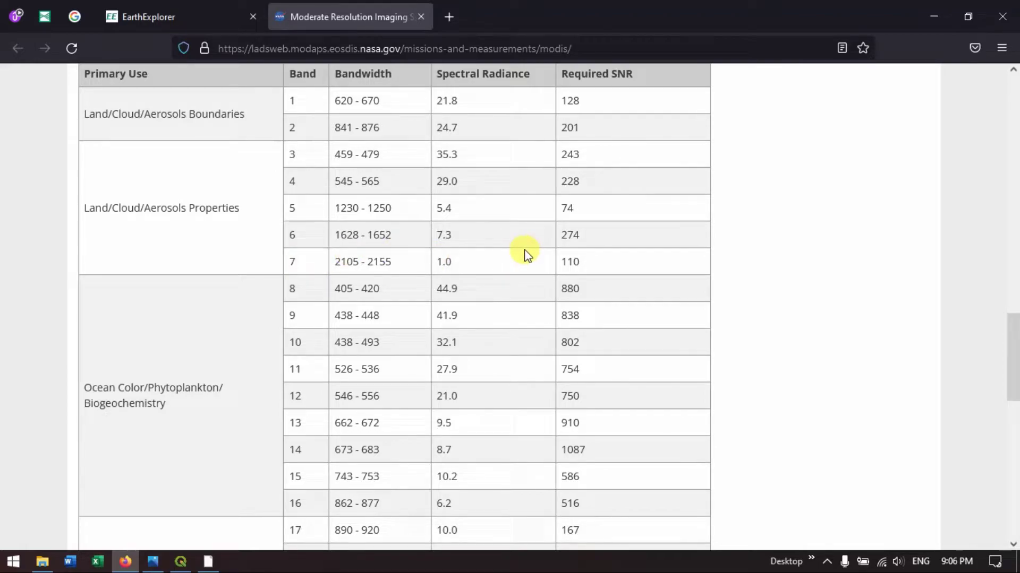
scroll(524, 254, down, 3)
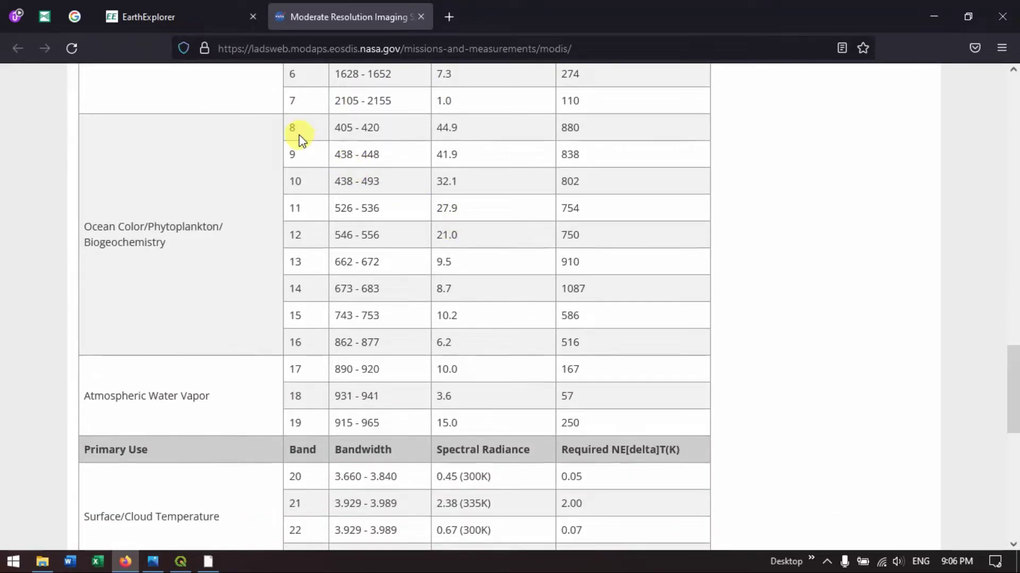
scroll(300, 140, down, 8)
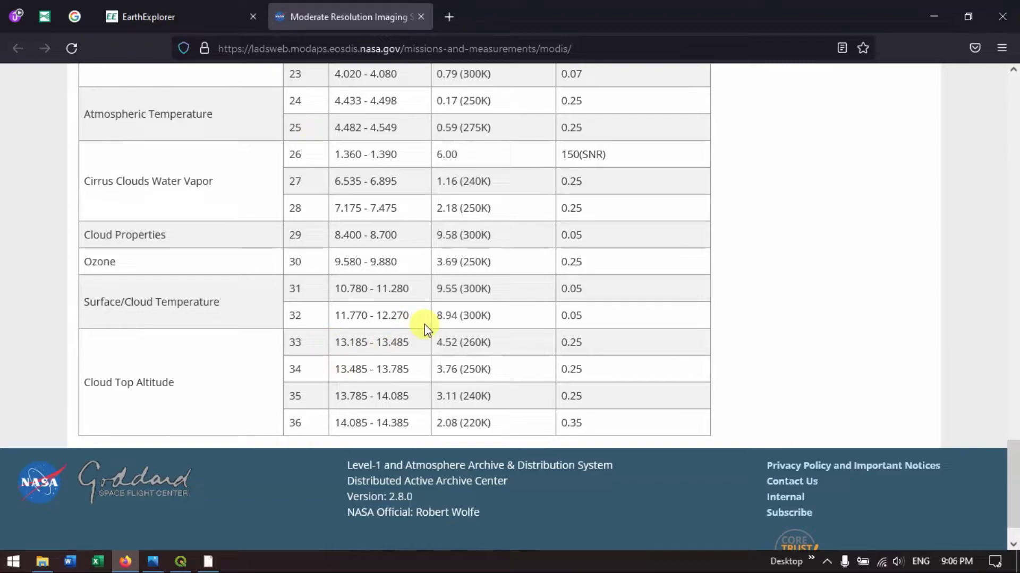
scroll(494, 287, up, 6)
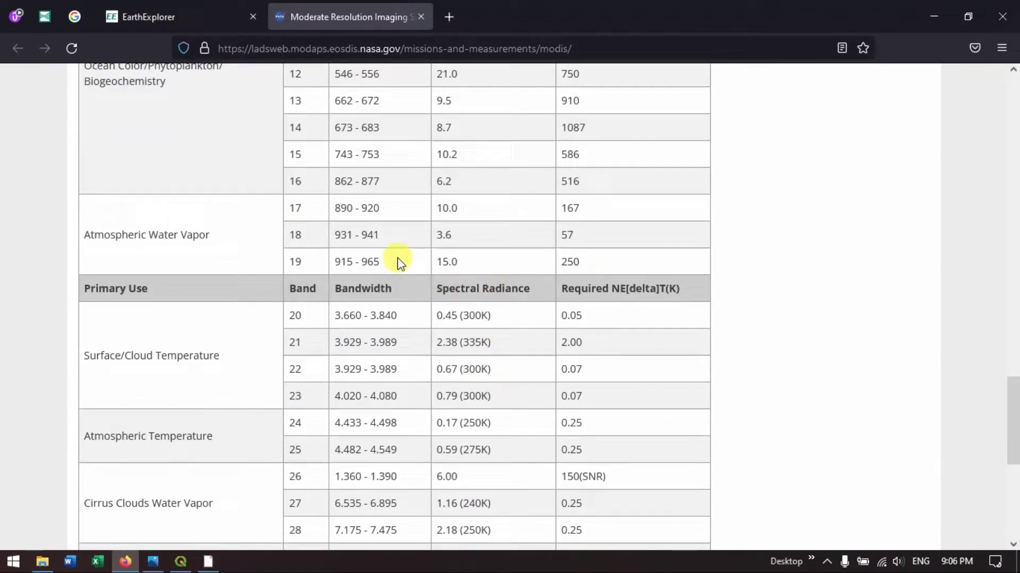
scroll(397, 257, up, 4)
scroll(262, 255, up, 3)
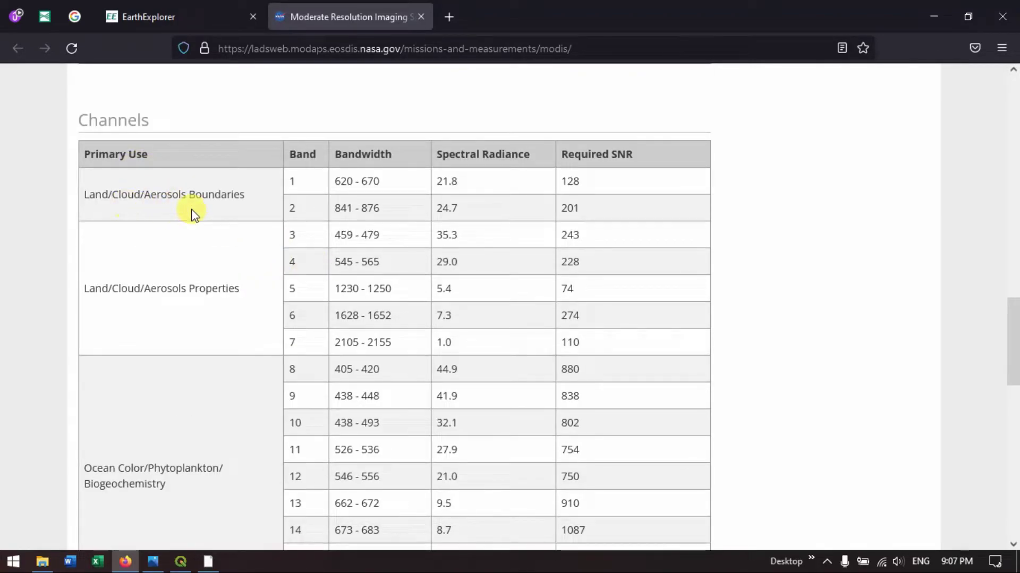
scroll(223, 215, down, 4)
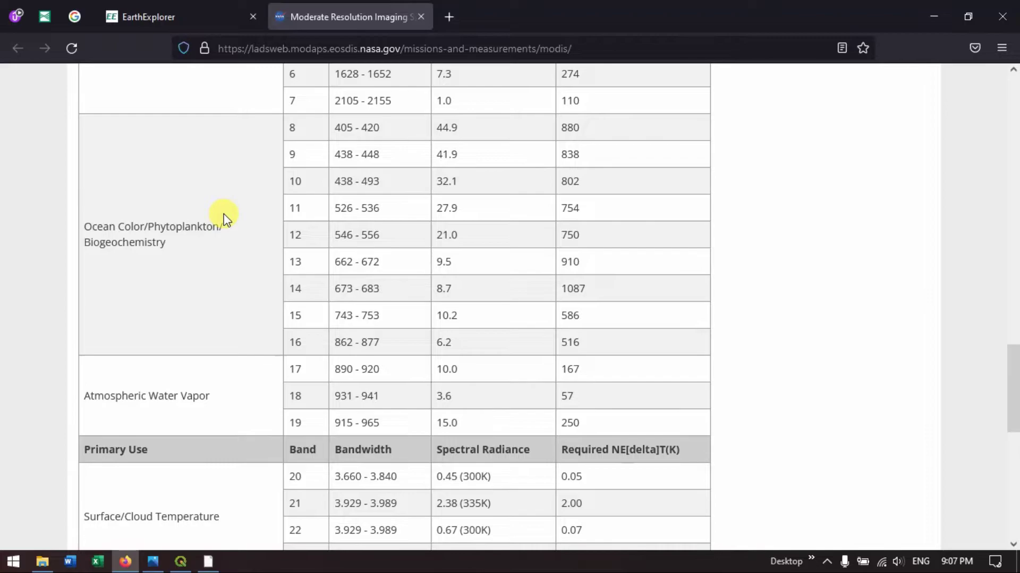
scroll(224, 215, down, 3)
scroll(226, 220, down, 3)
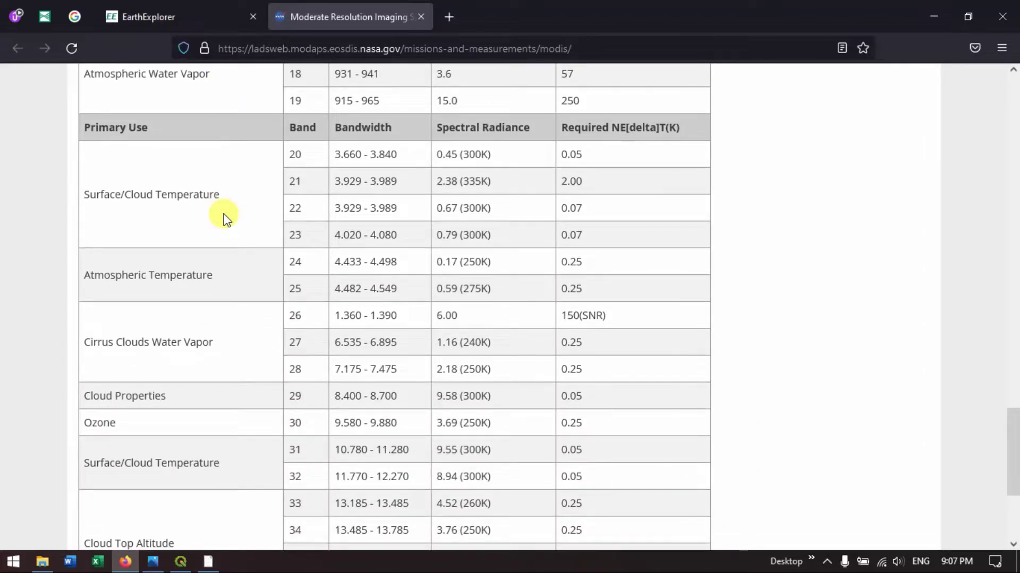
scroll(226, 219, down, 2)
scroll(226, 219, down, 2)
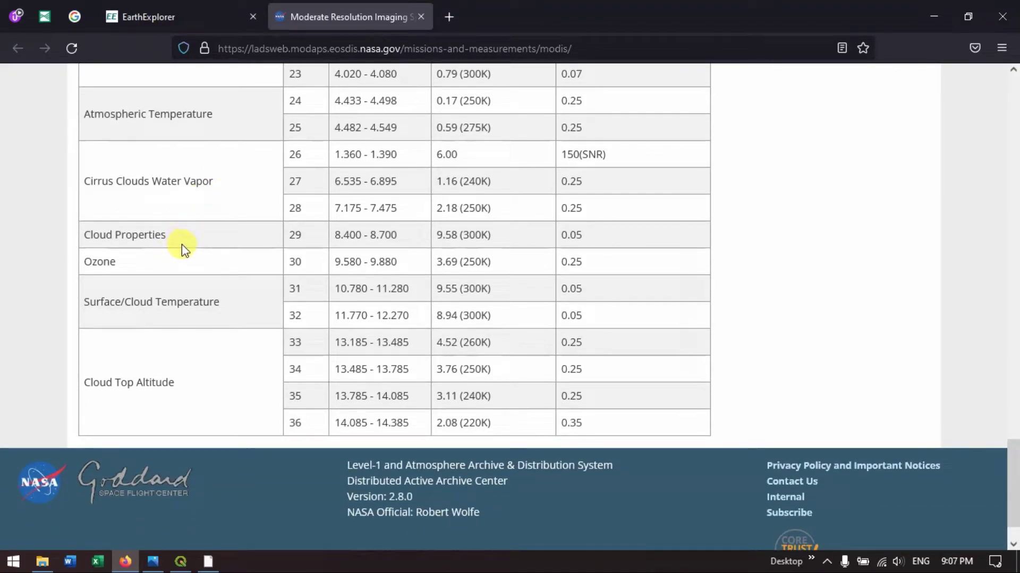
scroll(400, 234, up, 6)
scroll(405, 234, up, 9)
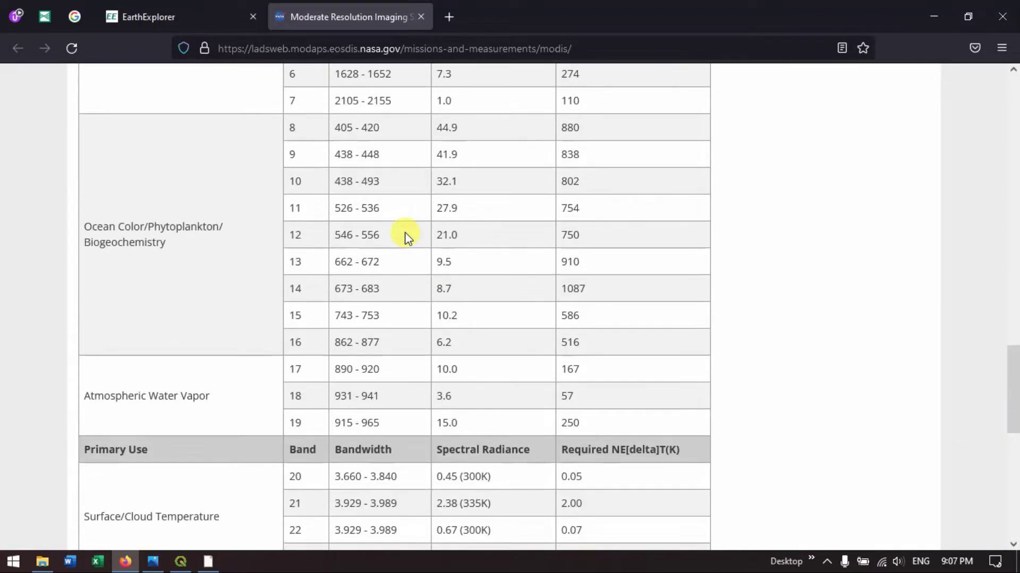
scroll(404, 233, down, 2)
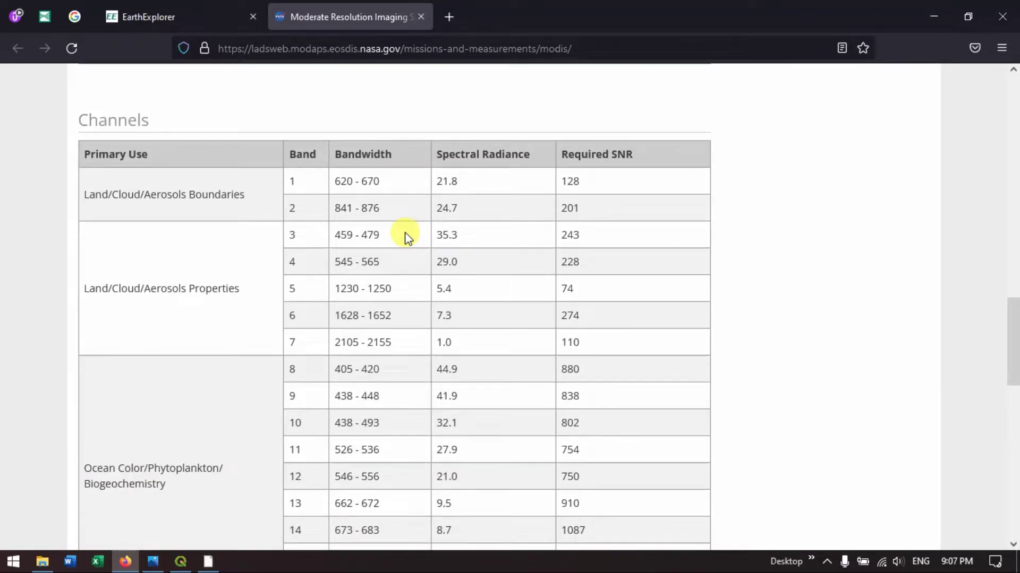
scroll(405, 234, up, 8)
scroll(405, 234, down, 9)
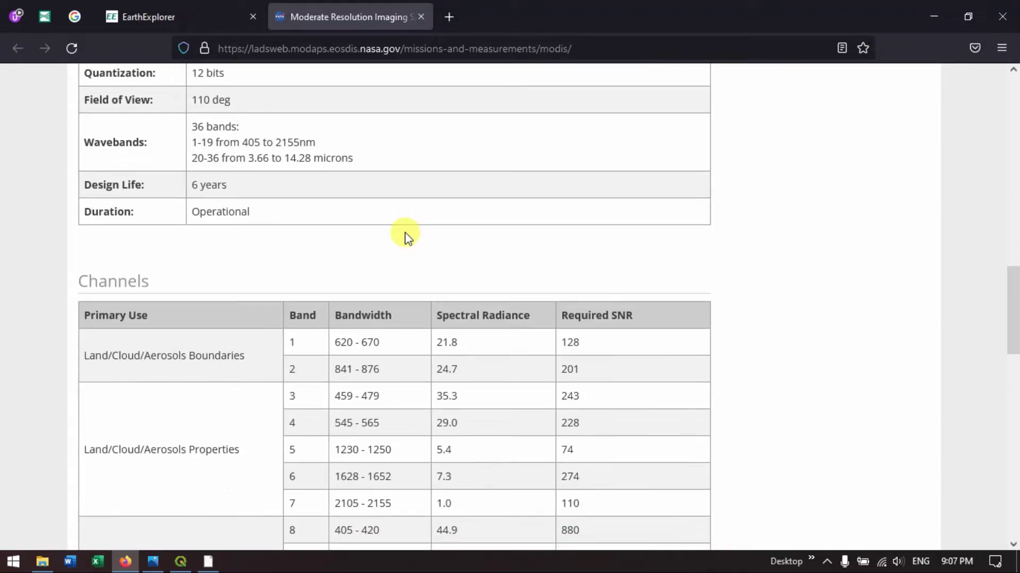
scroll(324, 158, up, 2)
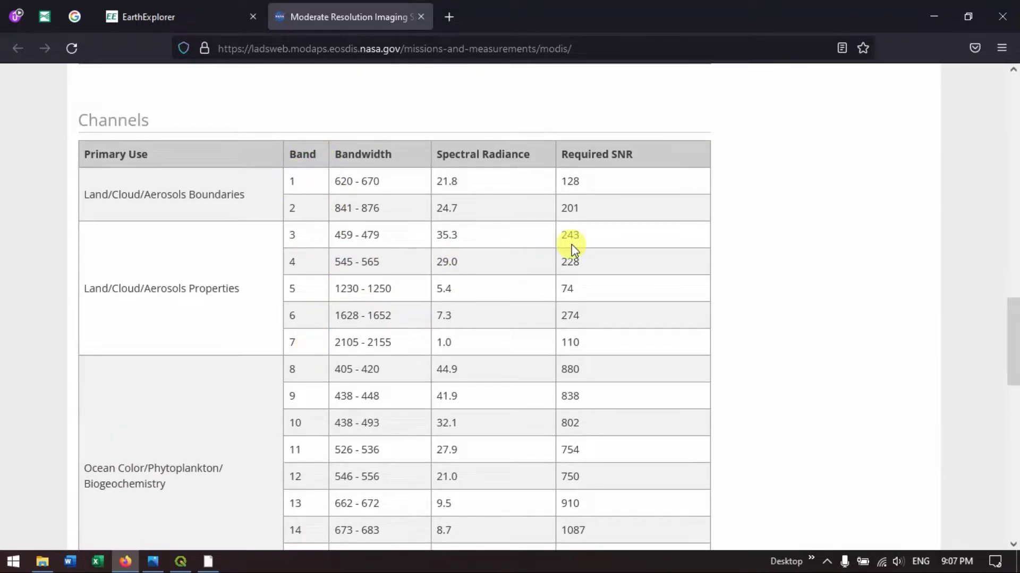
scroll(547, 225, up, 6)
scroll(547, 225, up, 3)
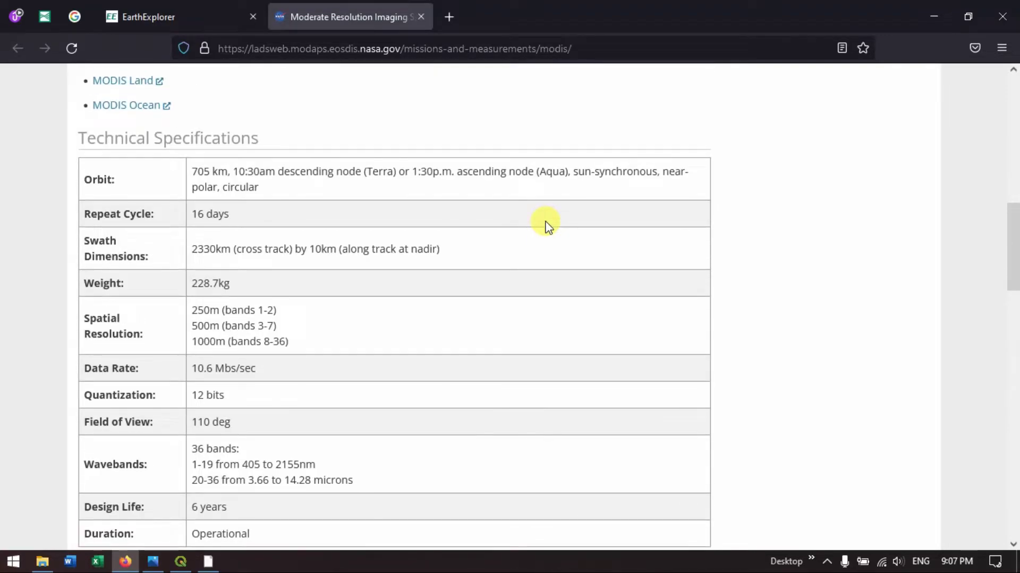
scroll(547, 226, up, 12)
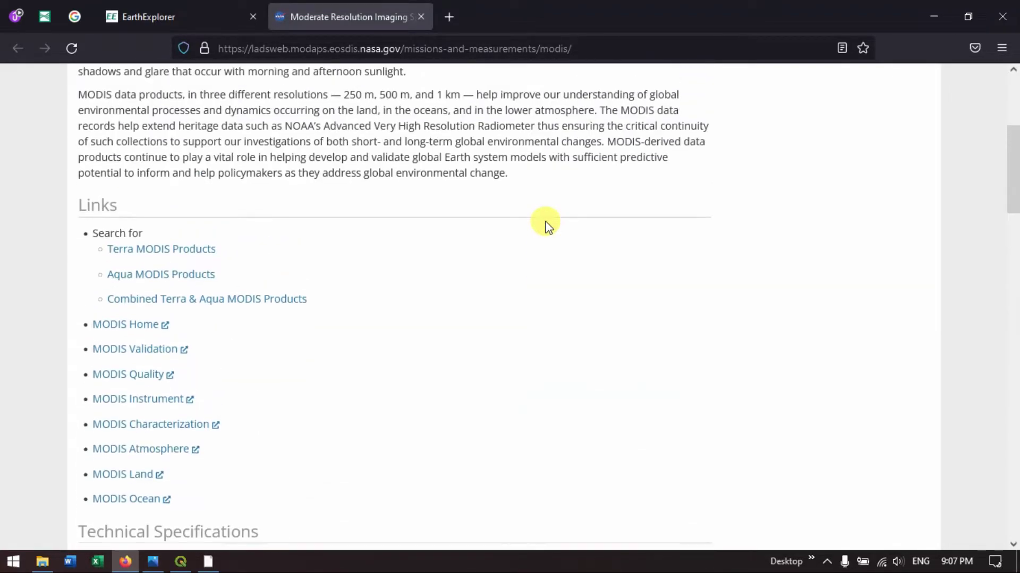
Step: Back on EarthExplorer, show the MOD09GA V6.1 results: 546 scenes across 55 pages
click(170, 16)
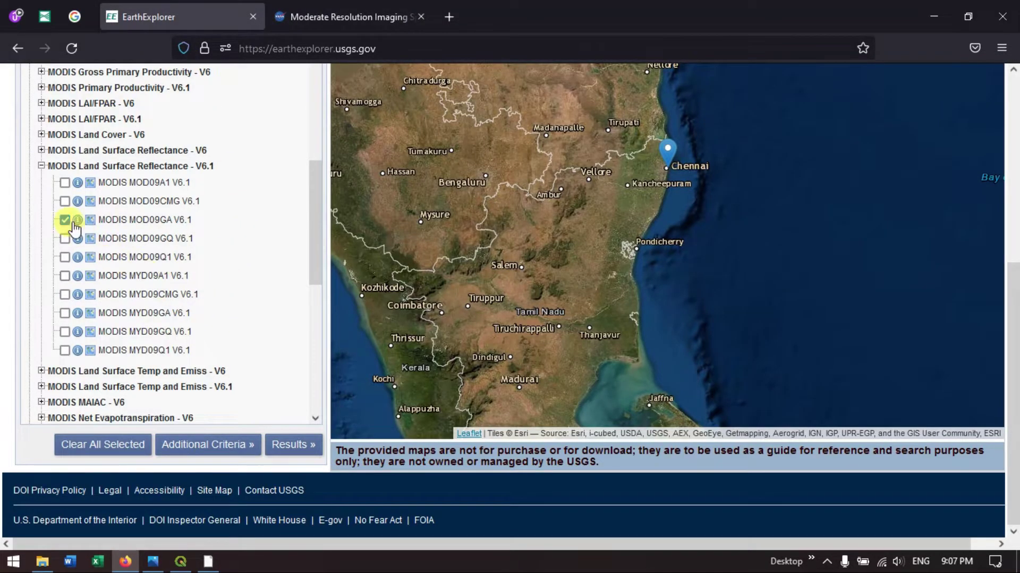
click(286, 446)
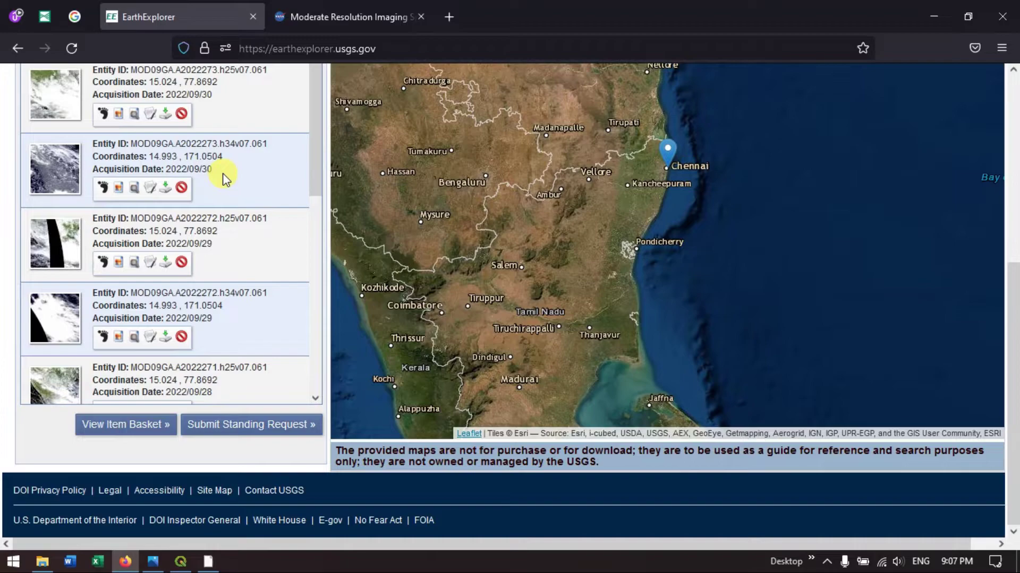
scroll(165, 213, up, 3)
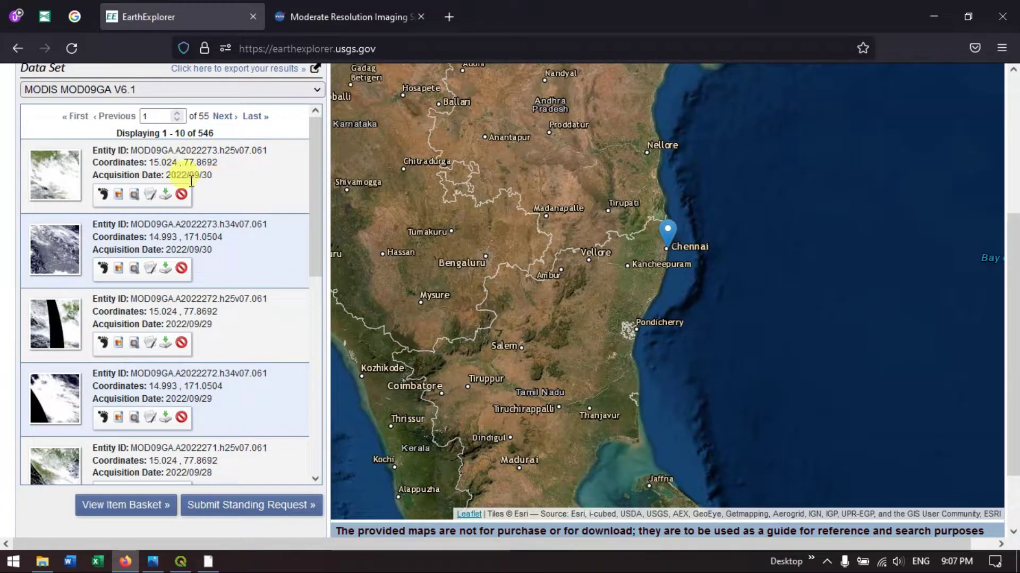
scroll(101, 237, down, 6)
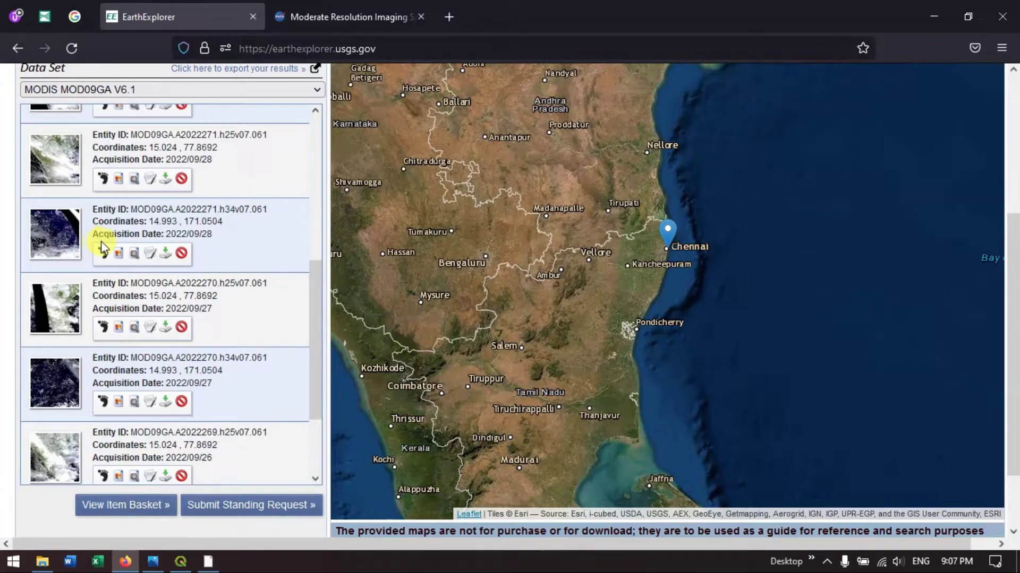
scroll(176, 253, down, 3)
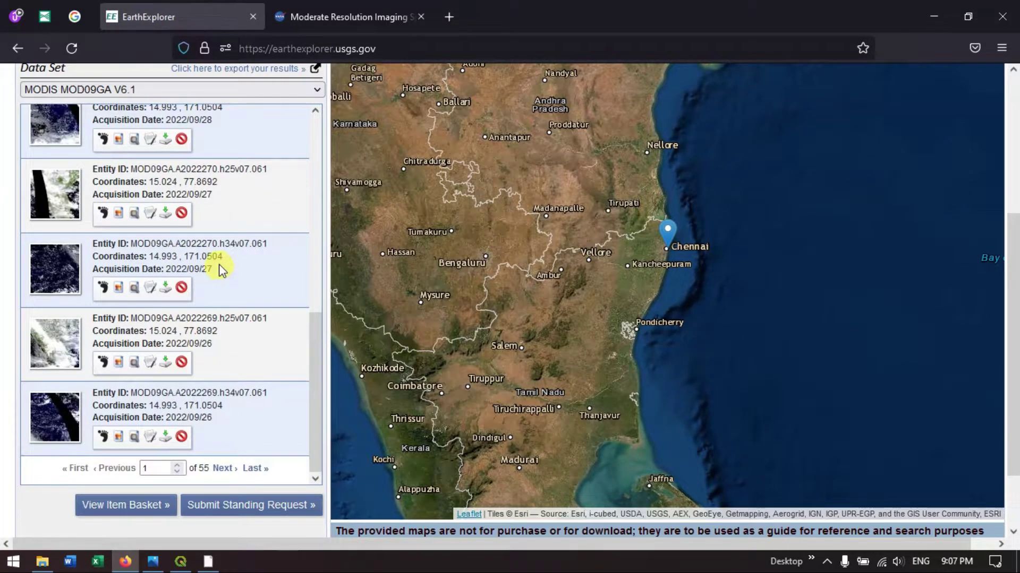
scroll(223, 268, up, 9)
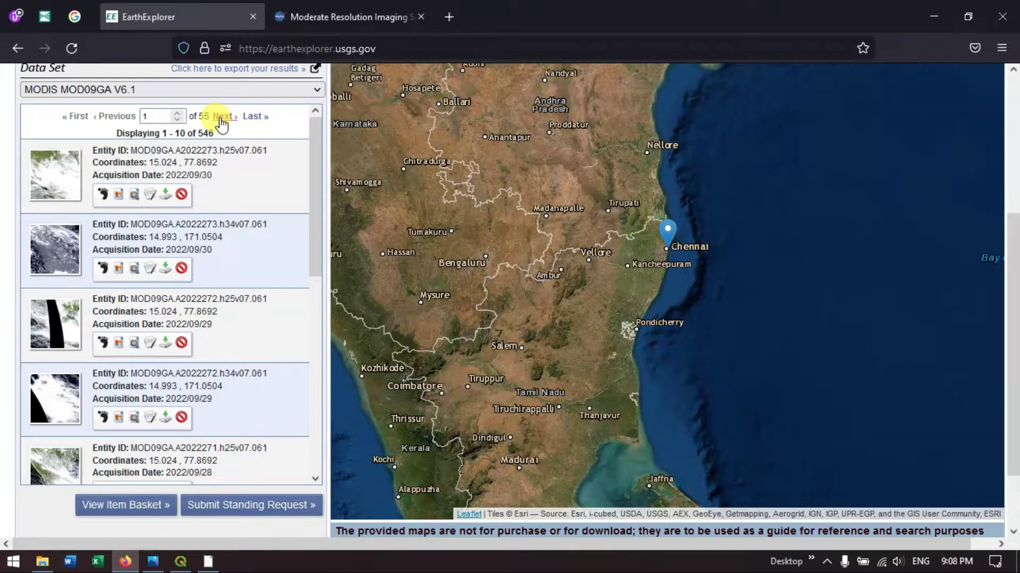
Step: On the next results page, overlay the 2022/09/25 h25v07 scene and zoom around Chennai's coast
click(221, 120)
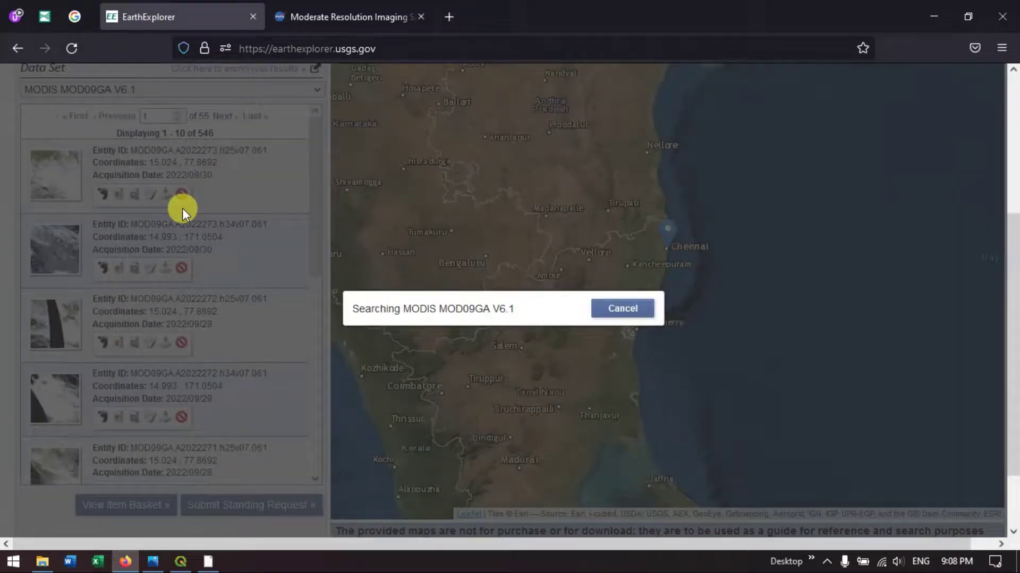
scroll(136, 239, down, 2)
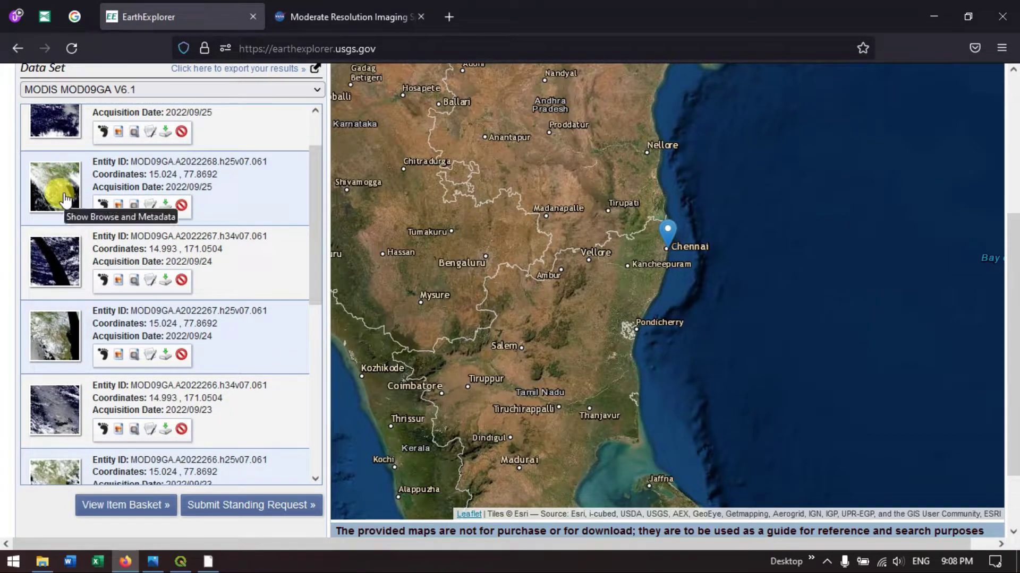
click(119, 207)
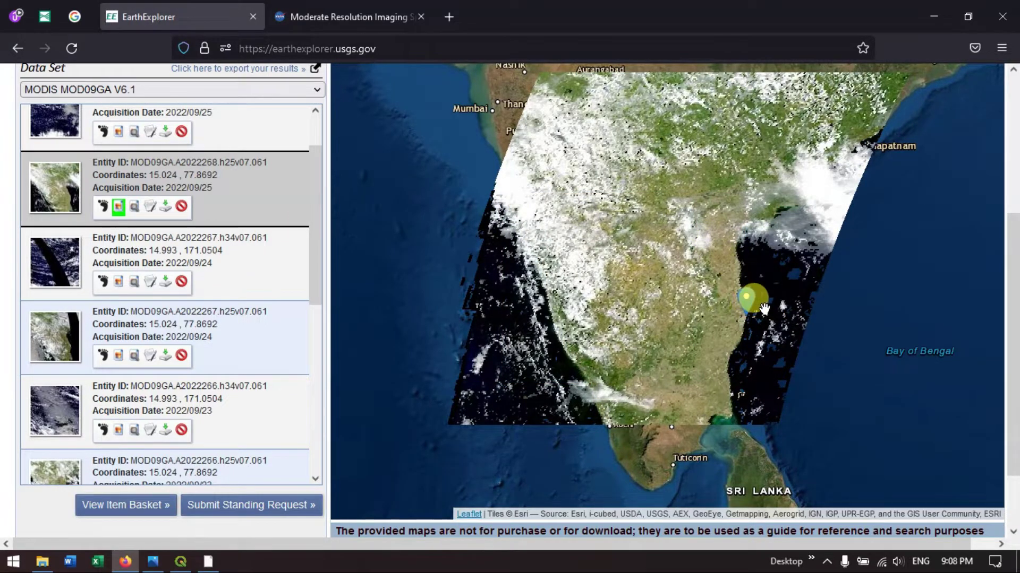
scroll(750, 298, up, 4)
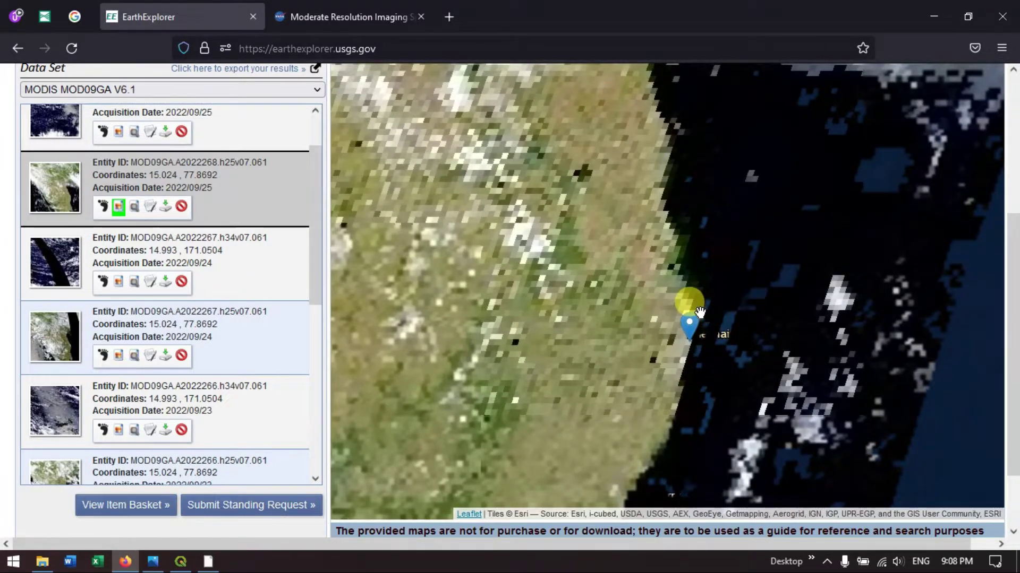
scroll(710, 312, down, 4)
scroll(708, 321, up, 4)
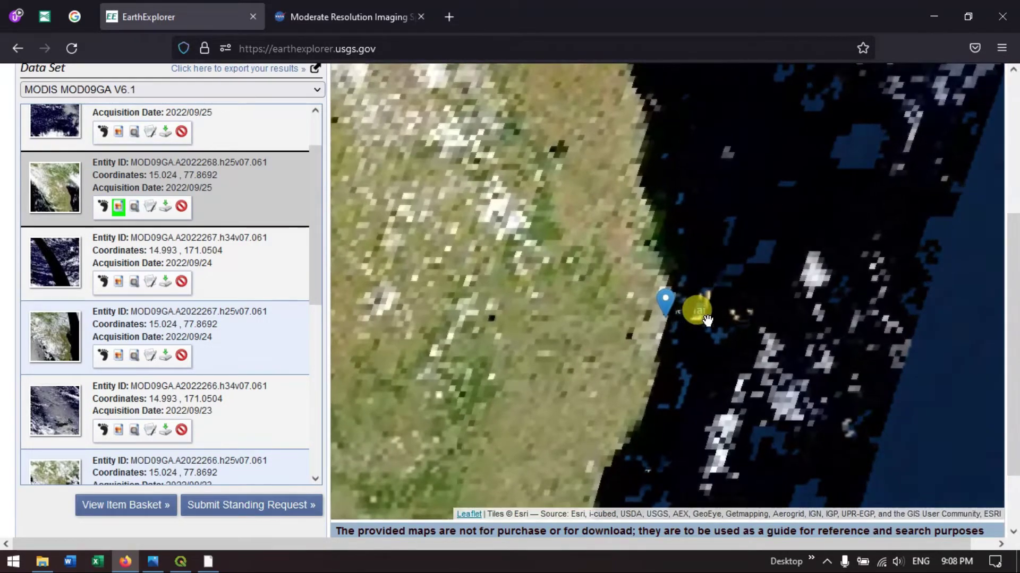
scroll(704, 319, down, 4)
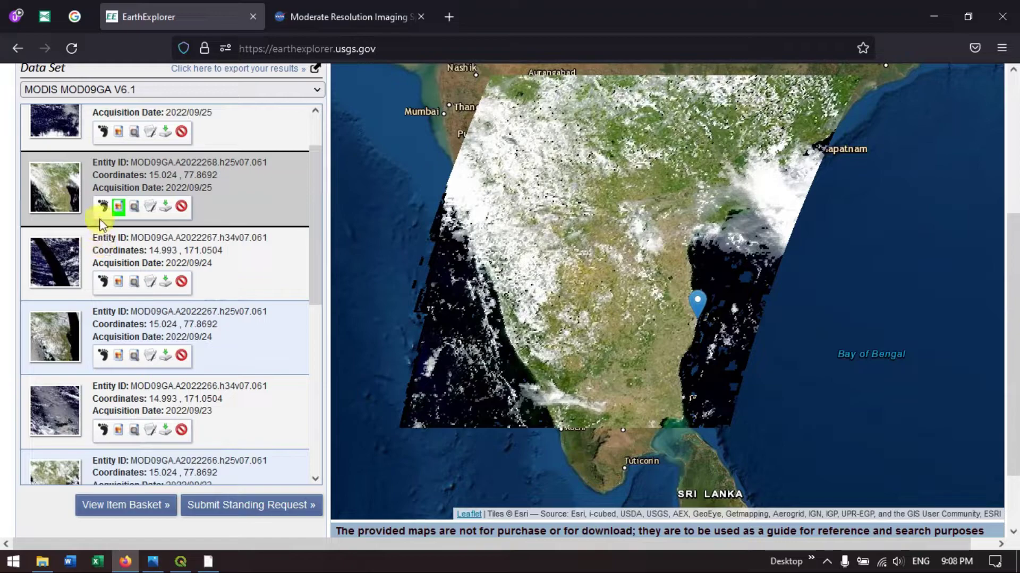
Step: View metadata and the full browse image of MOD09GA.A2022268.h25v07.061, then return to the results tab
click(151, 209)
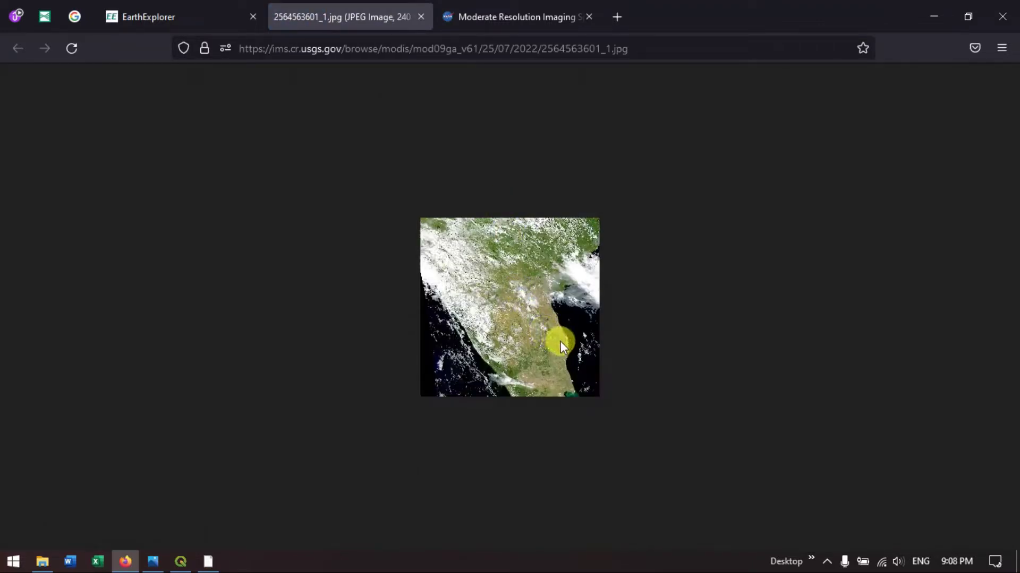
scroll(566, 351, up, 9)
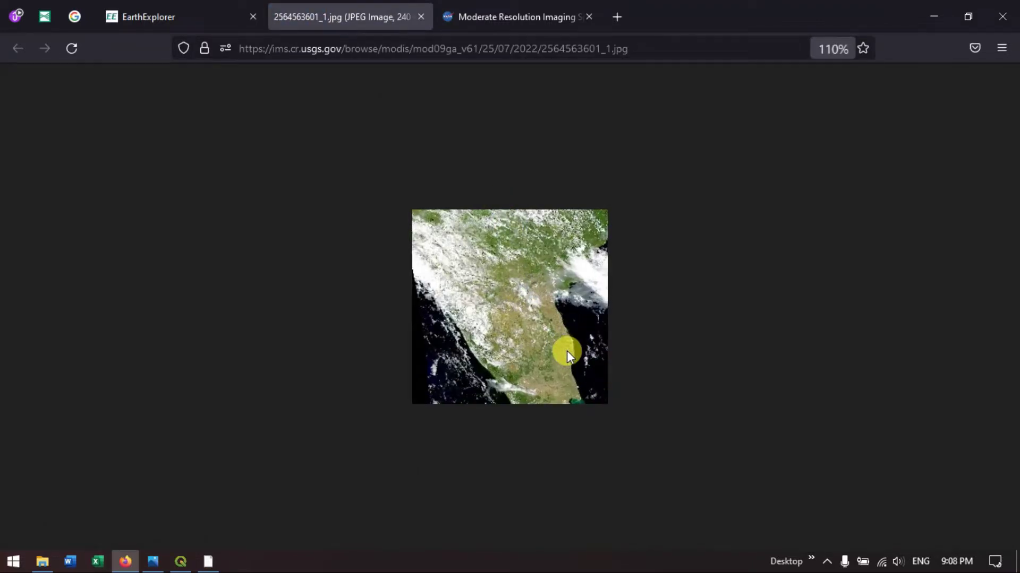
ctrl+scroll(618, 407, down, 6)
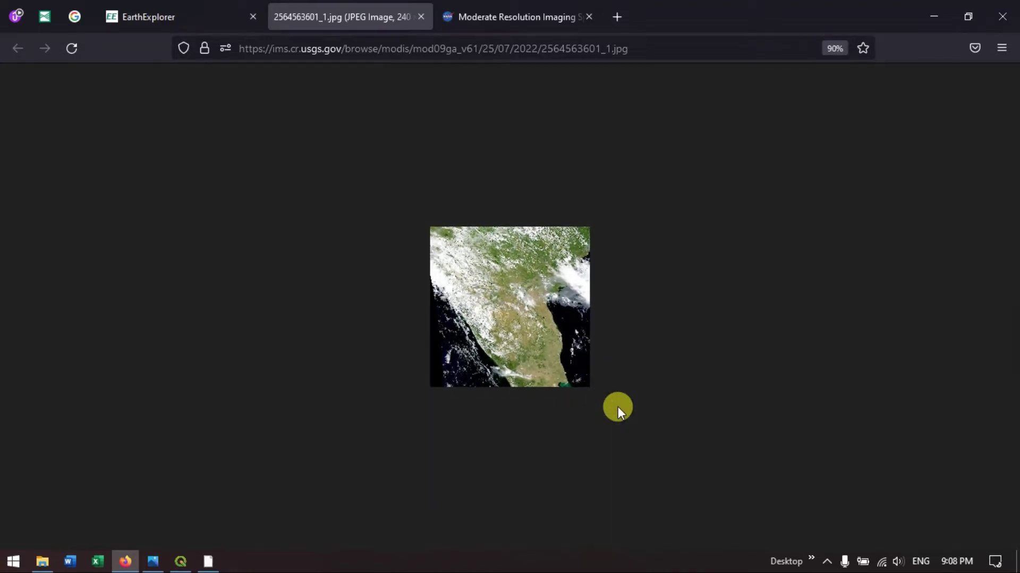
click(135, 14)
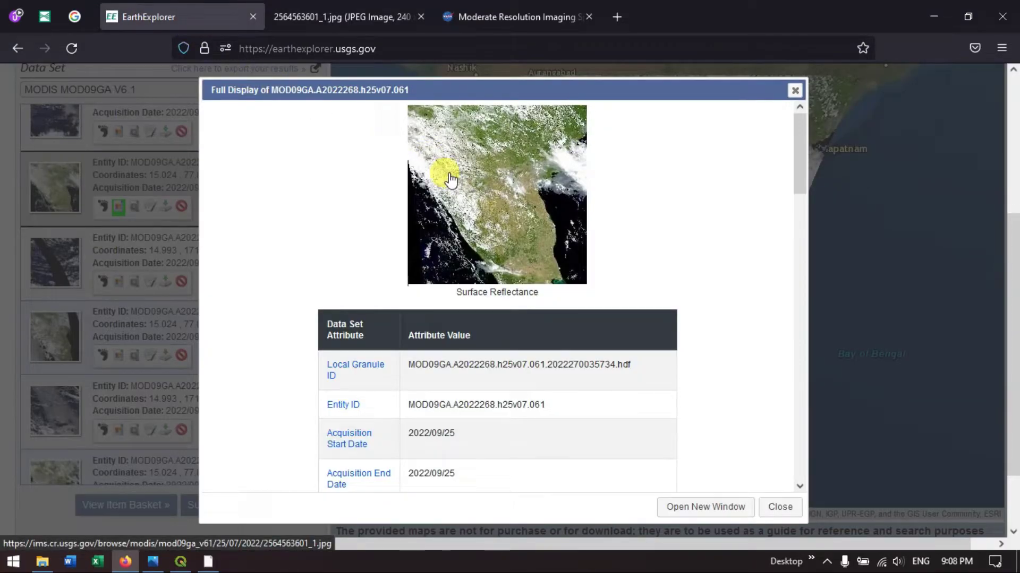
Step: Swap the map overlay from the 2022/09/25 scene to the 2022/09/23 MOD09GA.A2022266.h25v07.061 granule
click(795, 92)
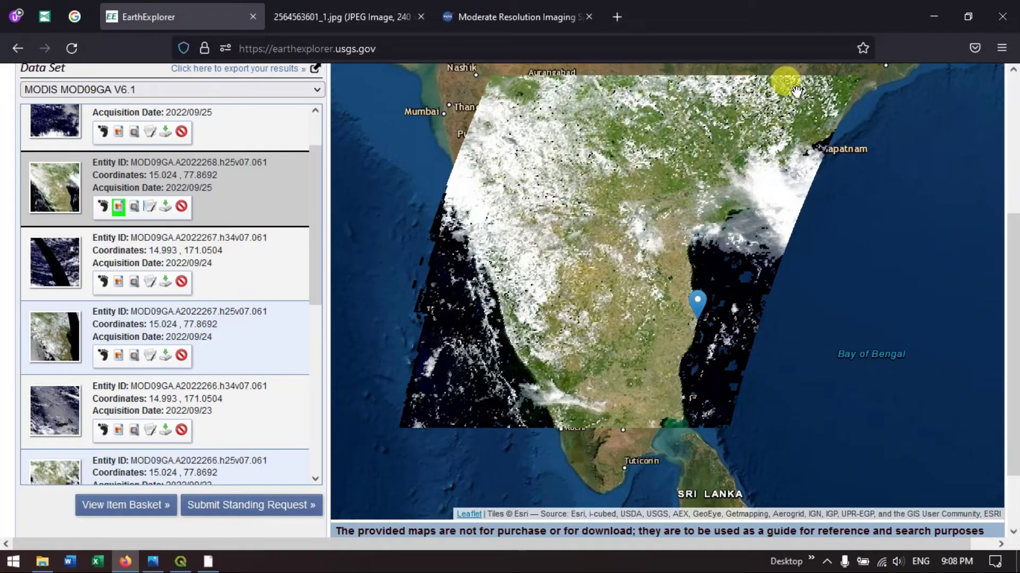
scroll(210, 277, down, 3)
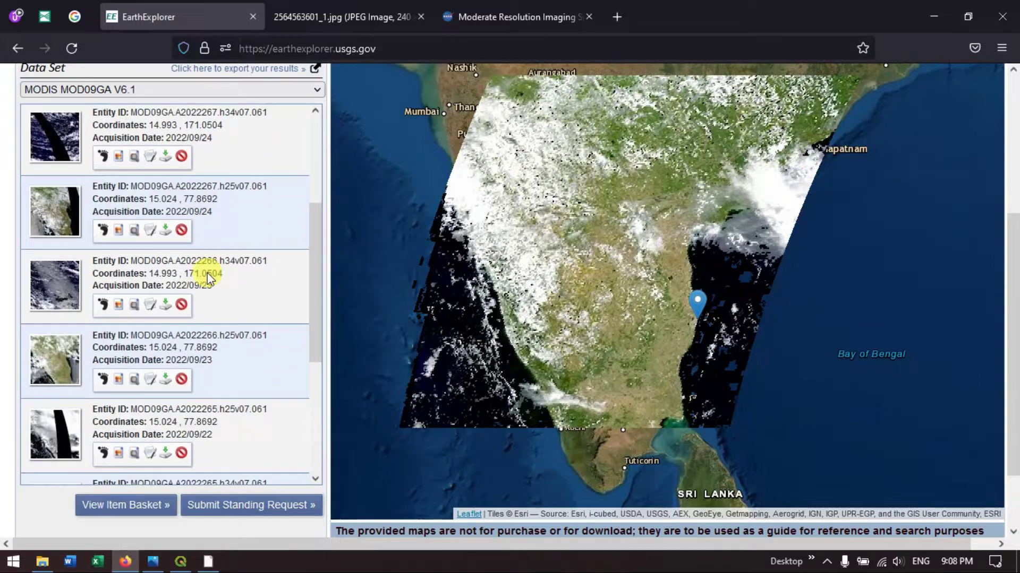
scroll(197, 266, up, 3)
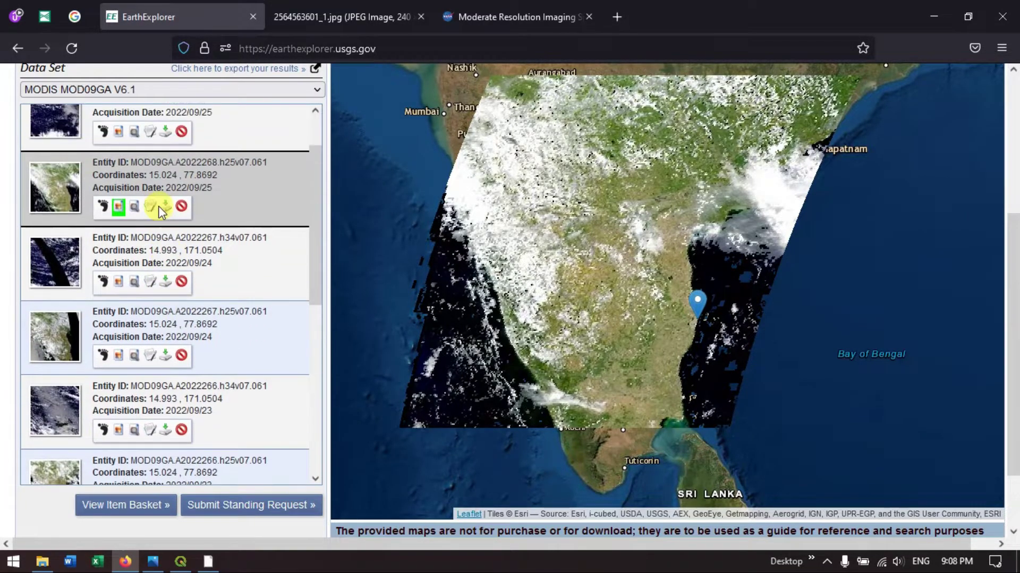
click(118, 207)
scroll(122, 250, down, 5)
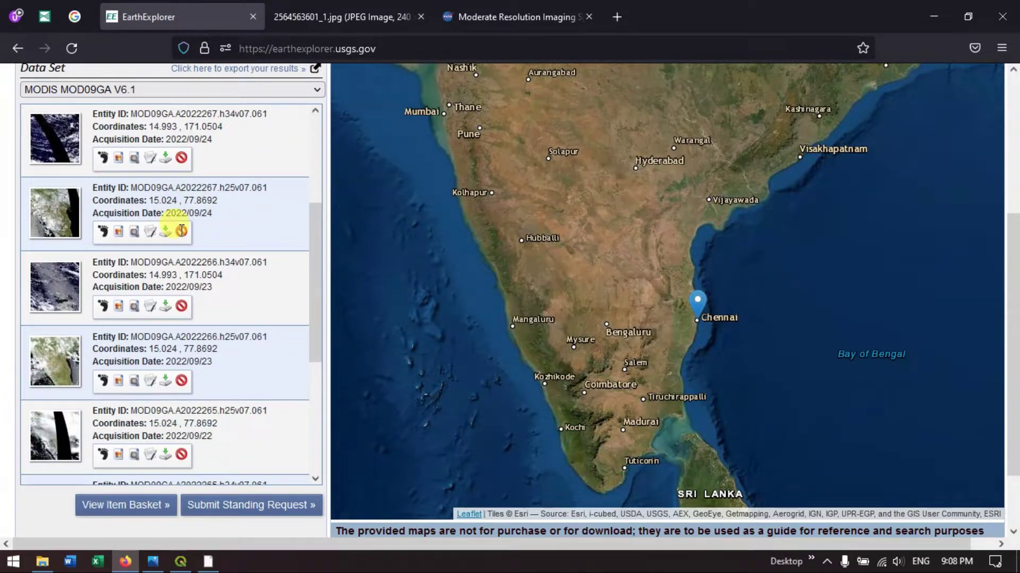
click(104, 255)
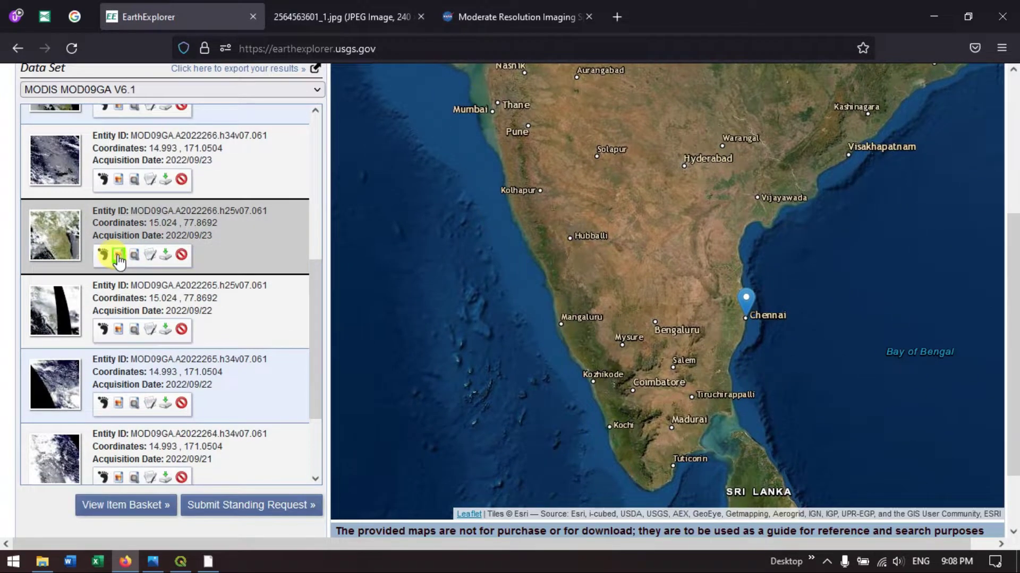
click(118, 256)
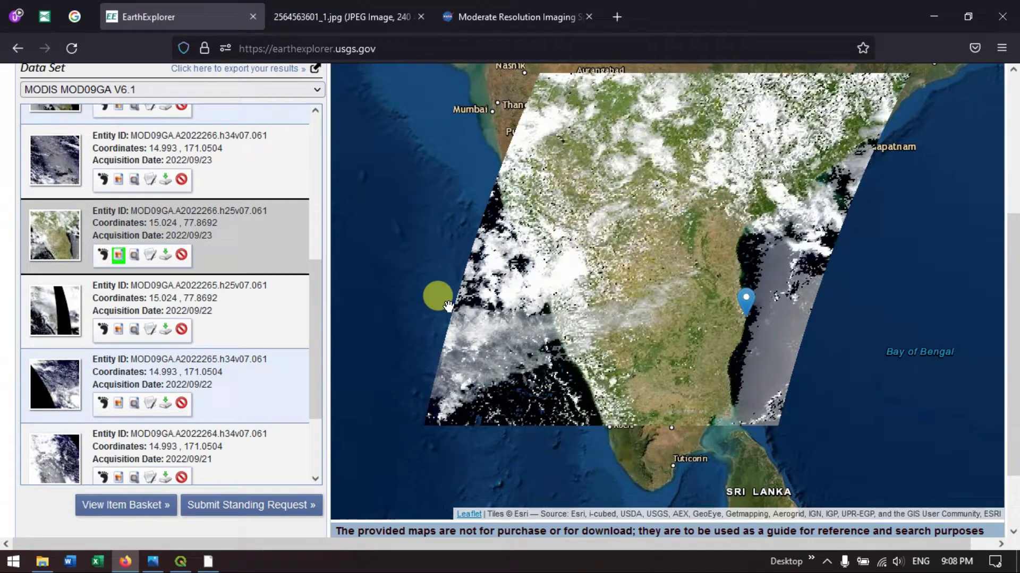
Step: Download the 2022/09/23 h25v07 granule as the 75.41 MiB HDF file
click(166, 256)
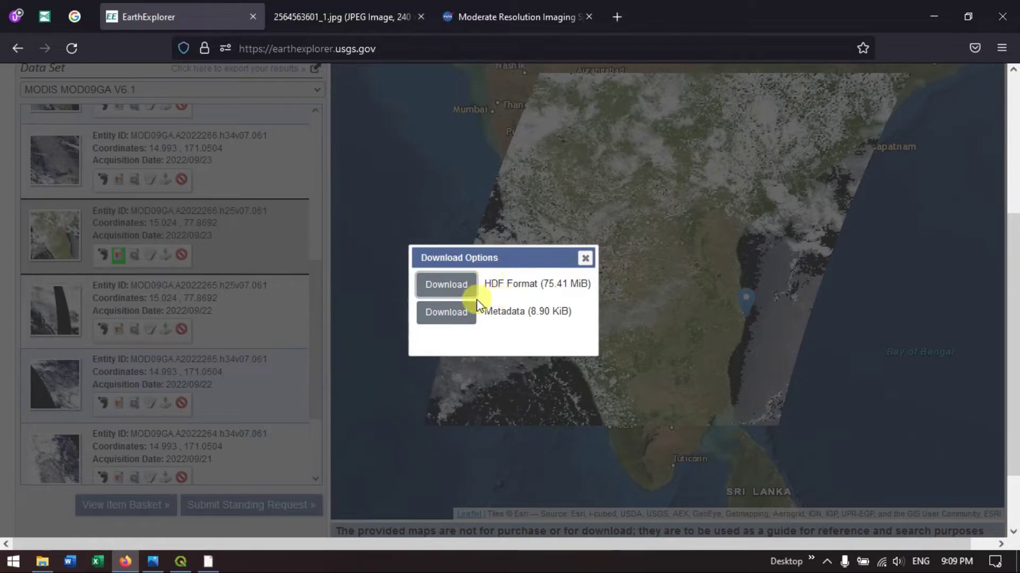
click(457, 287)
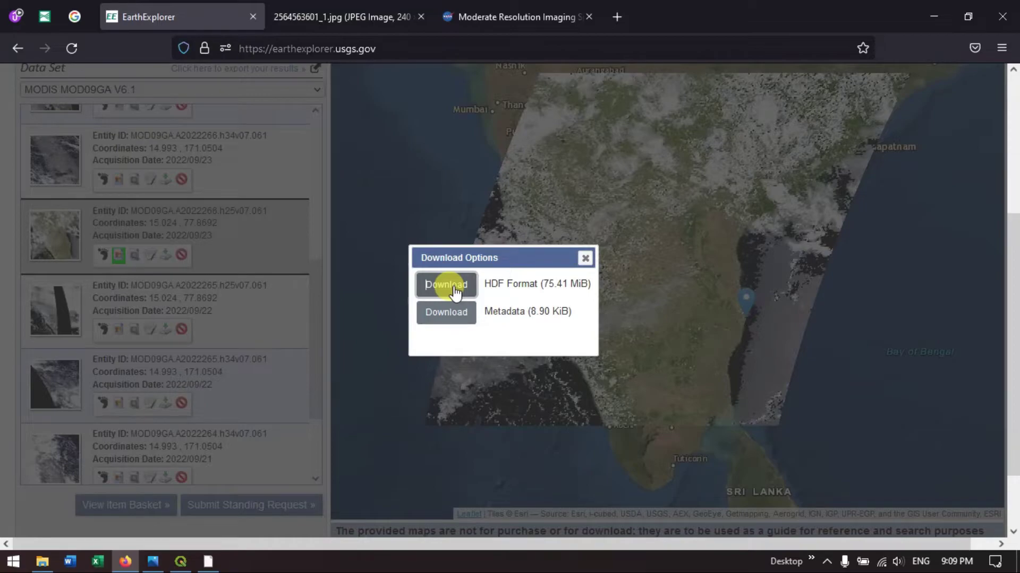
click(455, 291)
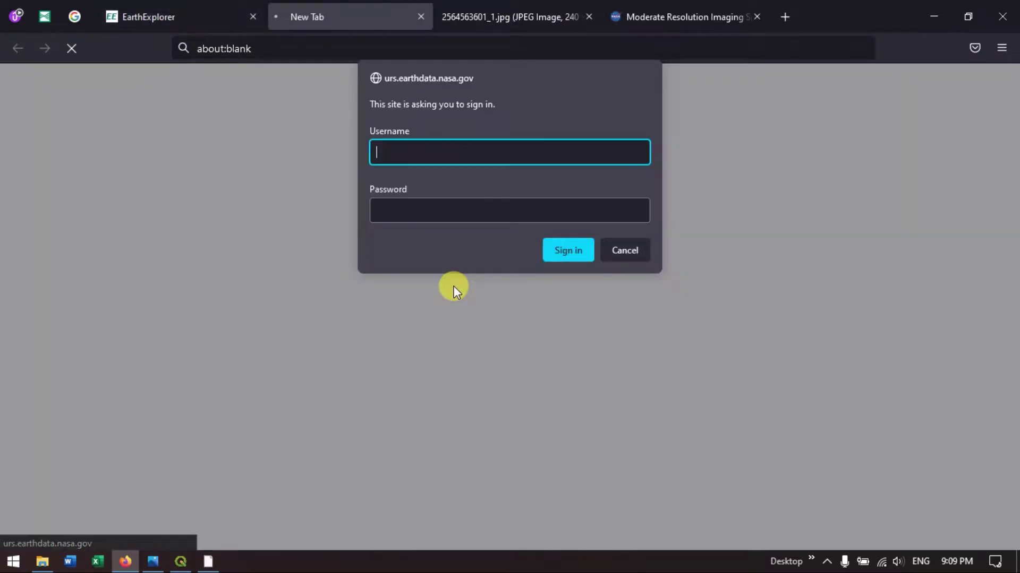
Step: Sign in to NASA Earthdata with the account username and password
click(383, 149)
click(395, 221)
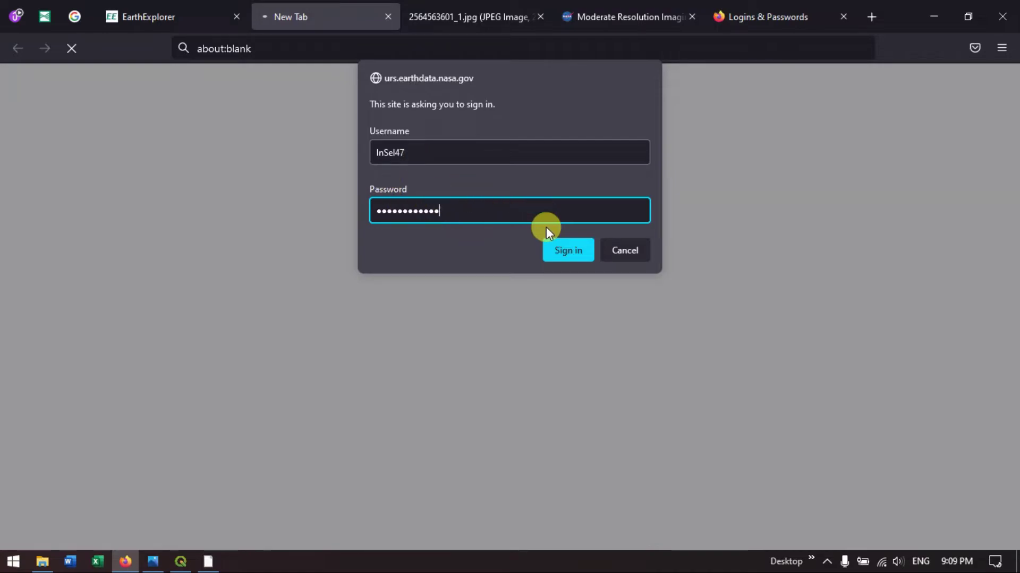
click(553, 251)
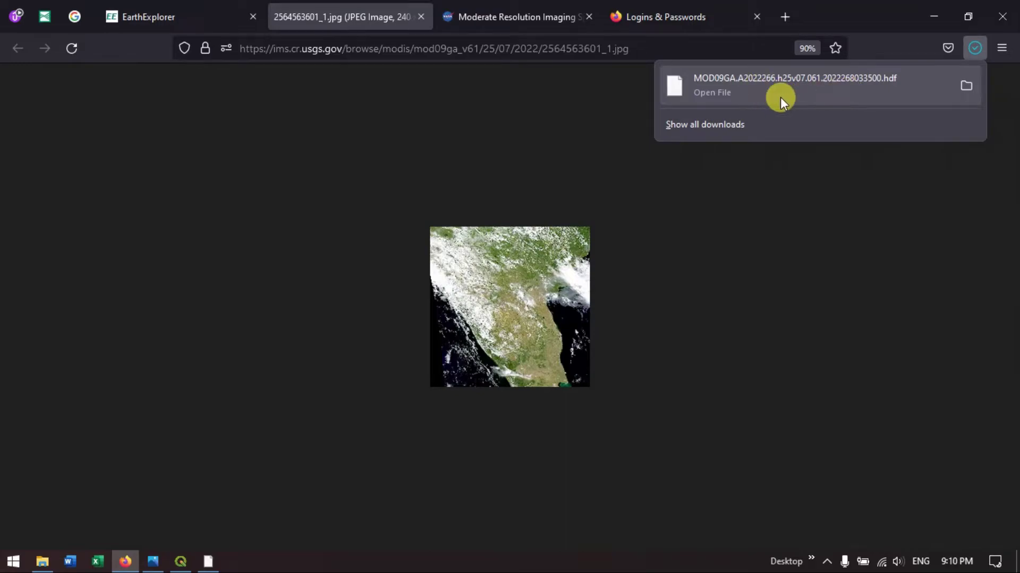
Step: Show the downloaded HDF in D:\Videos\Data and open MODIS-surface-reflectance-bands.png
click(967, 85)
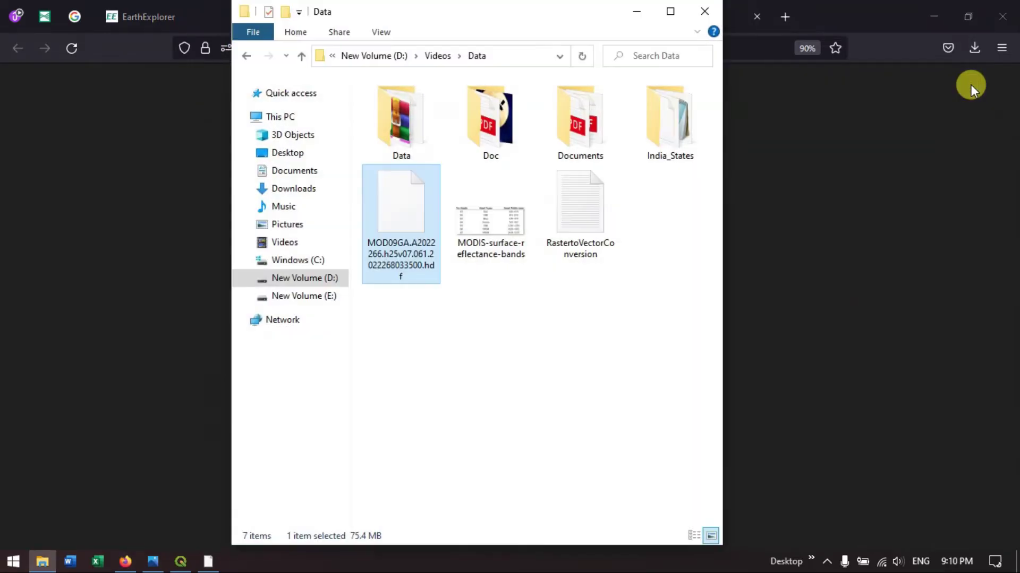
click(674, 10)
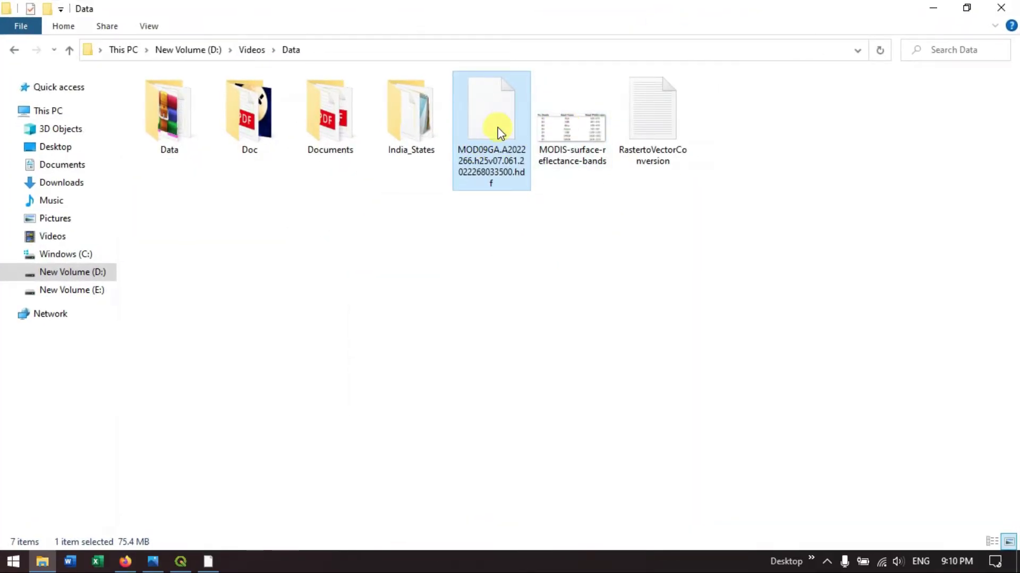
click(543, 245)
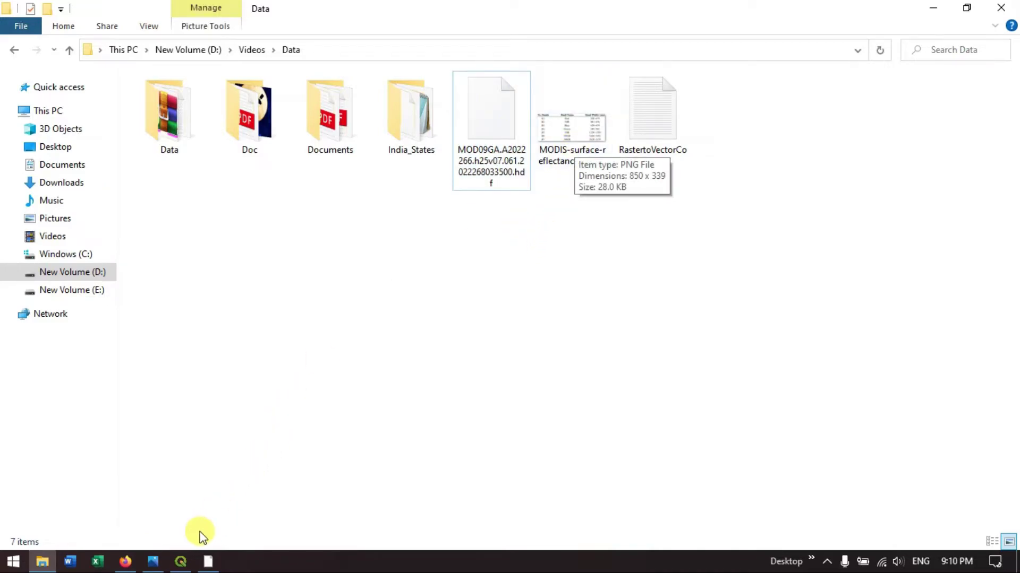
click(157, 564)
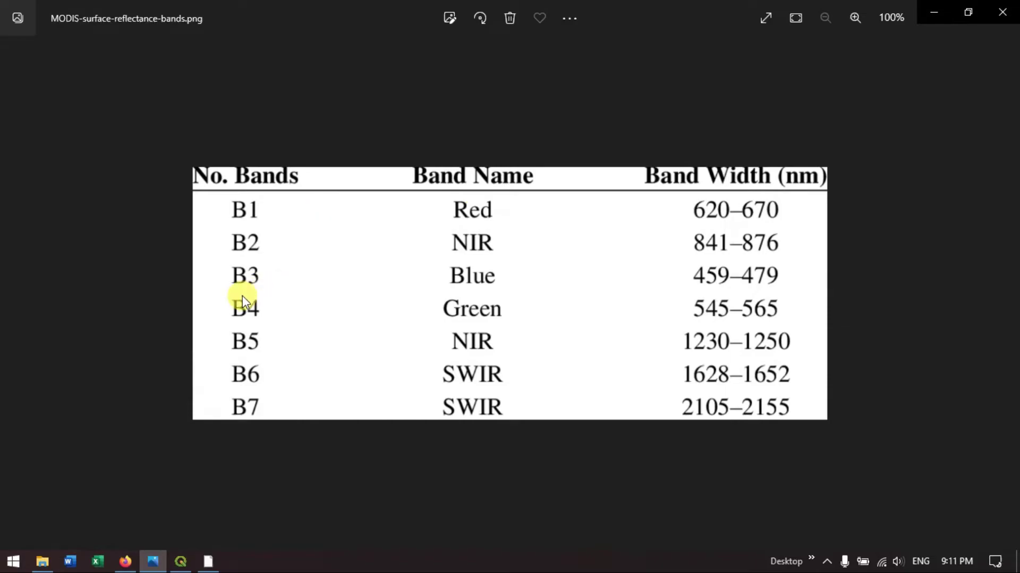
Step: In QGIS Add Raster Layer, select the MOD09GA.A2022266 .hdf file from D:\Videos\Data
click(935, 11)
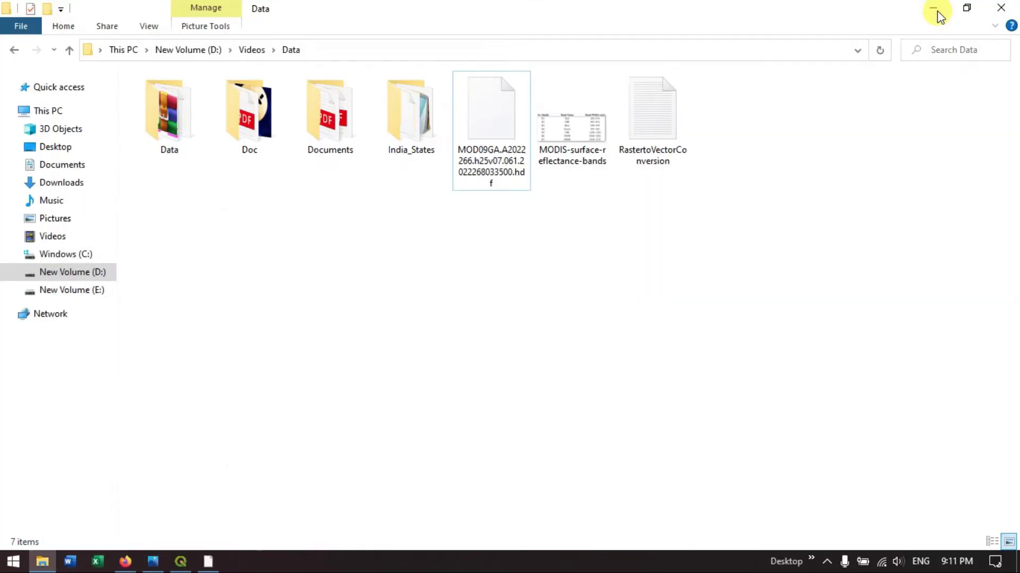
click(179, 560)
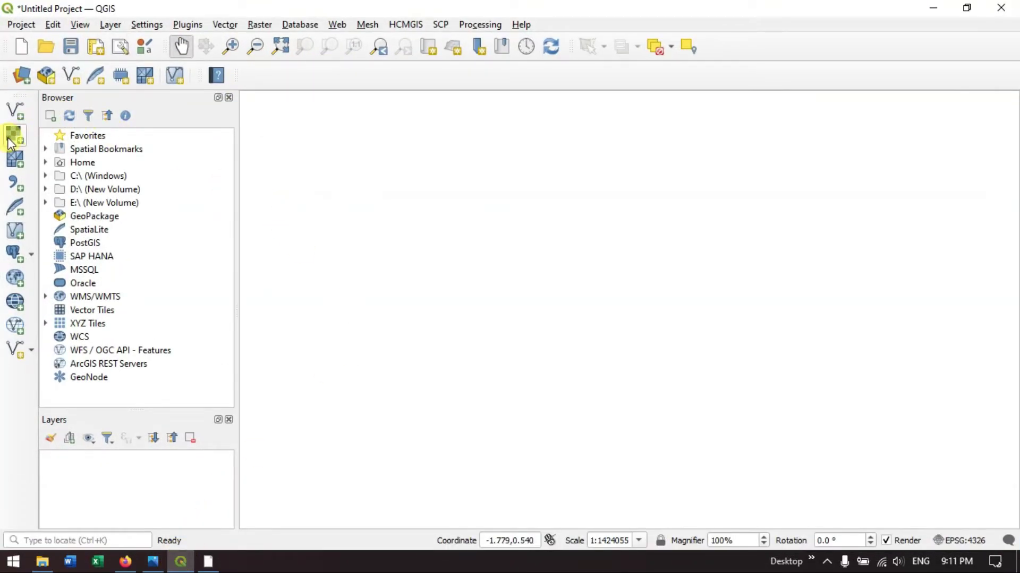
click(8, 137)
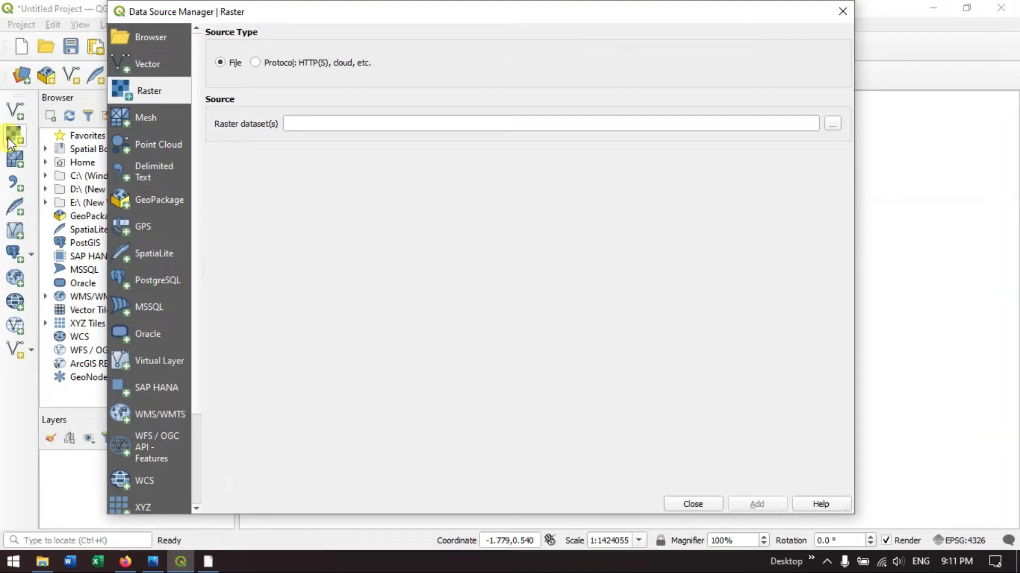
click(833, 128)
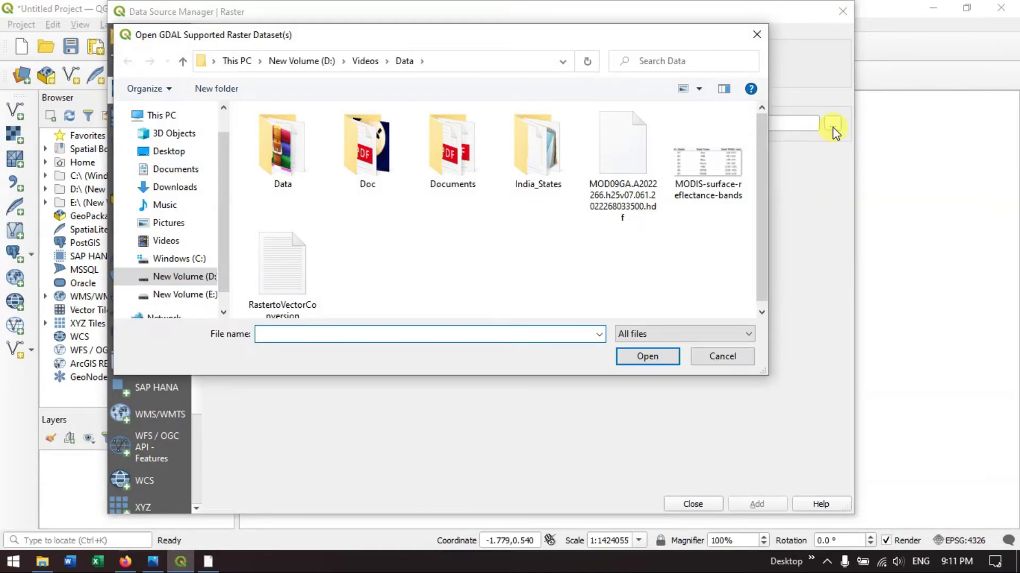
click(634, 177)
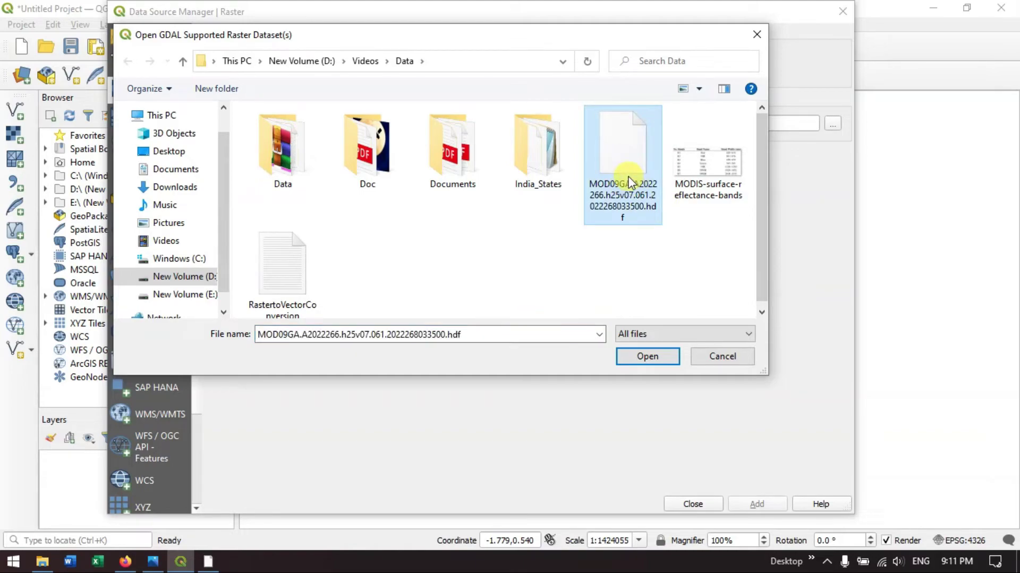
click(646, 356)
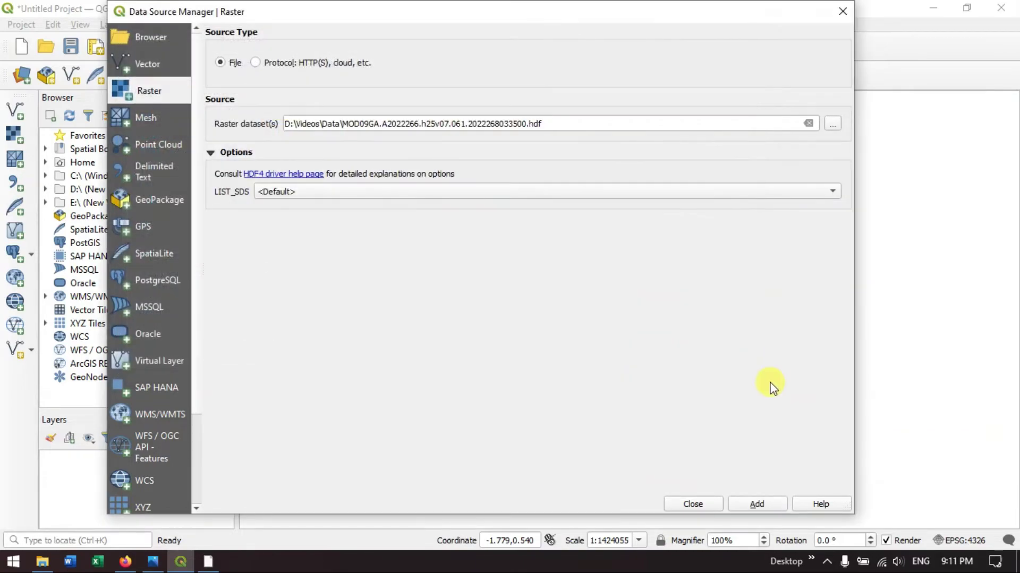
Step: Add the sur_refl_b01_1 500 m subdataset from the HDF file as a raster layer
click(756, 504)
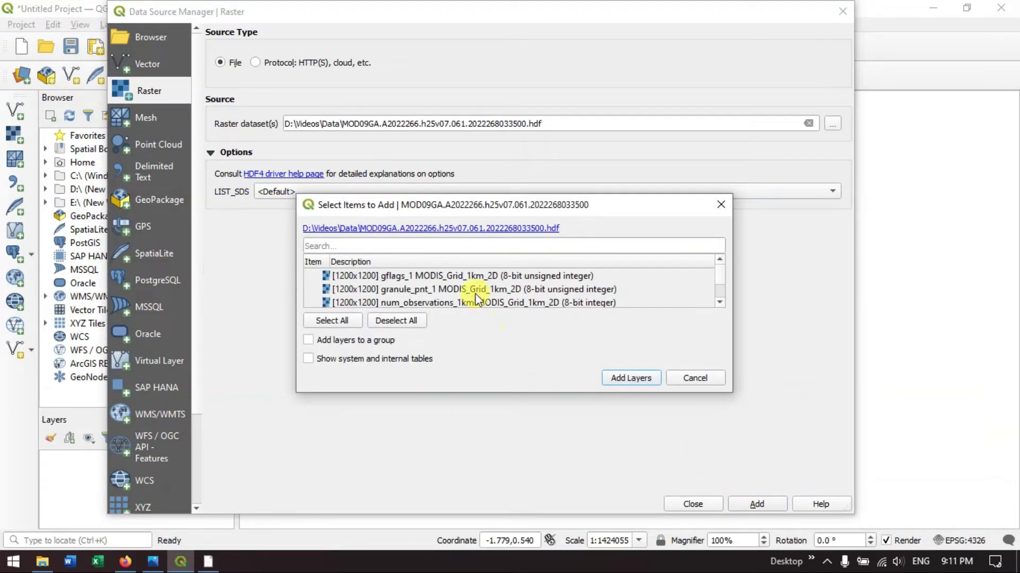
drag(574, 209, 606, 138)
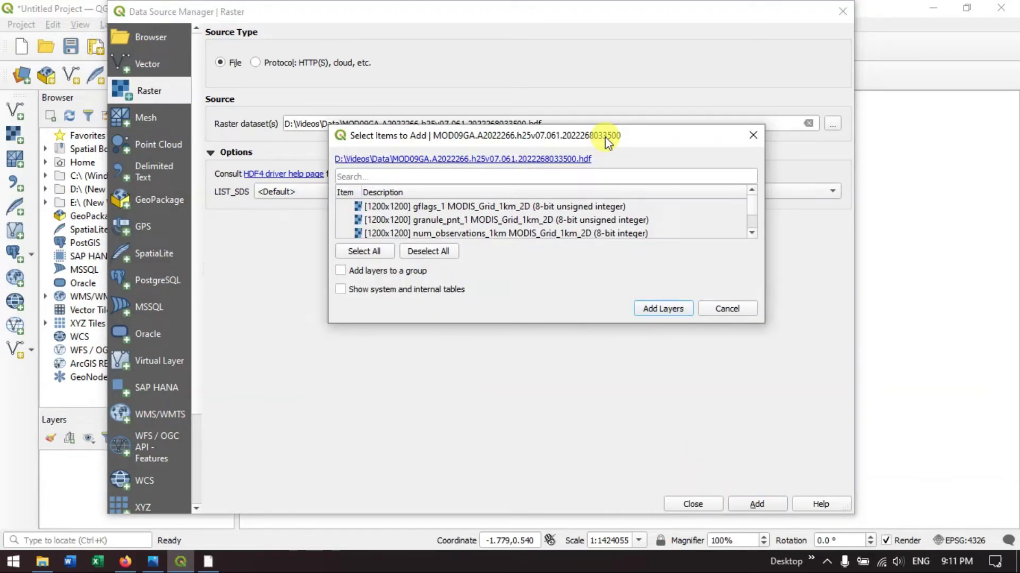
scroll(548, 223, down, 3)
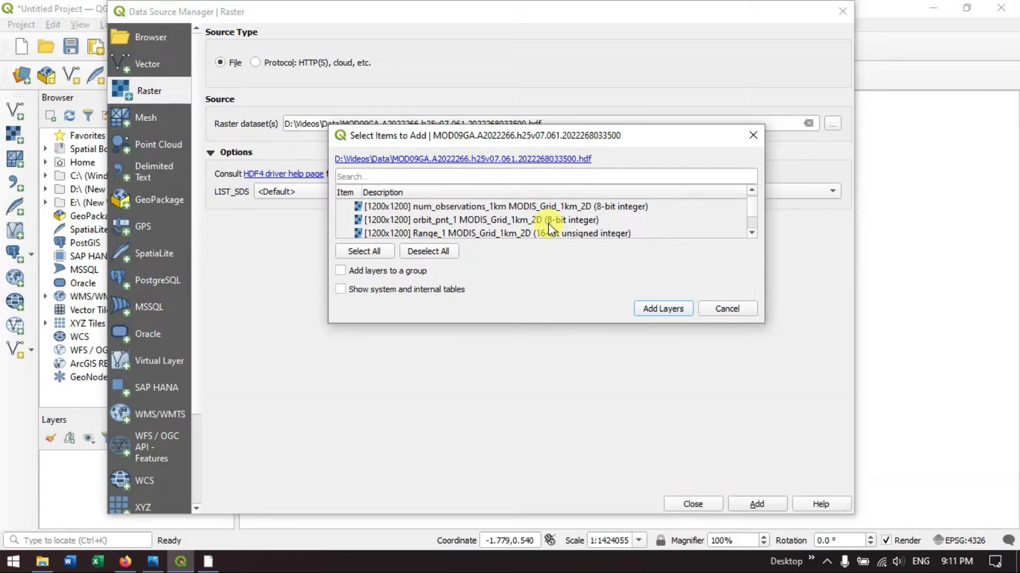
scroll(548, 223, down, 5)
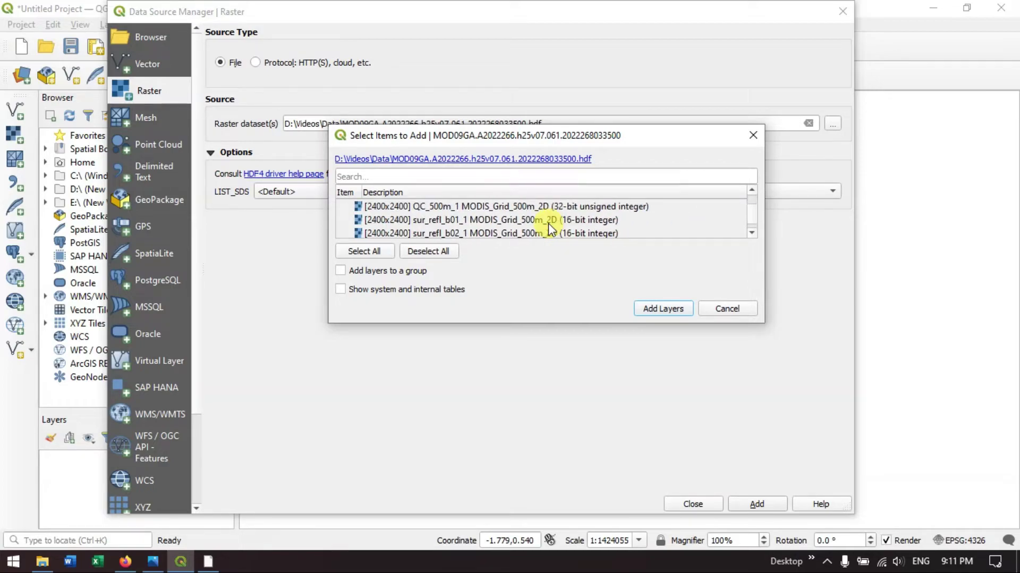
click(463, 220)
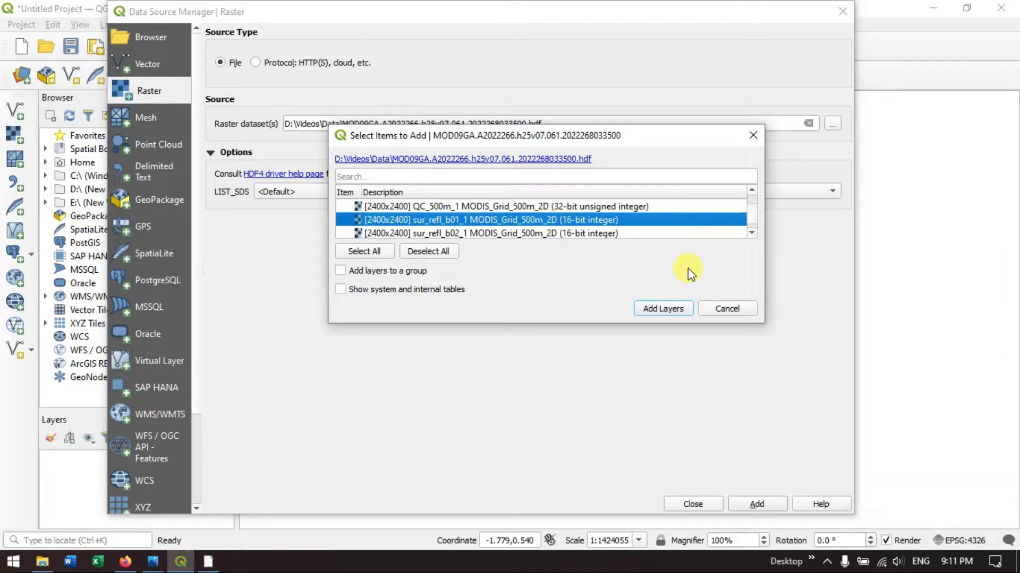
click(671, 310)
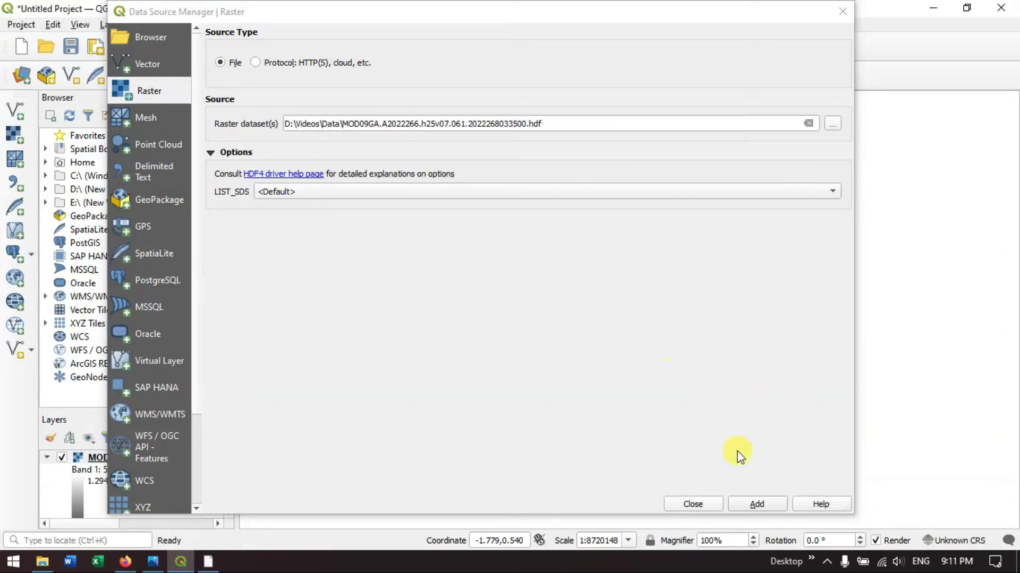
Step: Select the sur_refl_b04_1 subdataset, confirming it in the MODIS band table
click(755, 506)
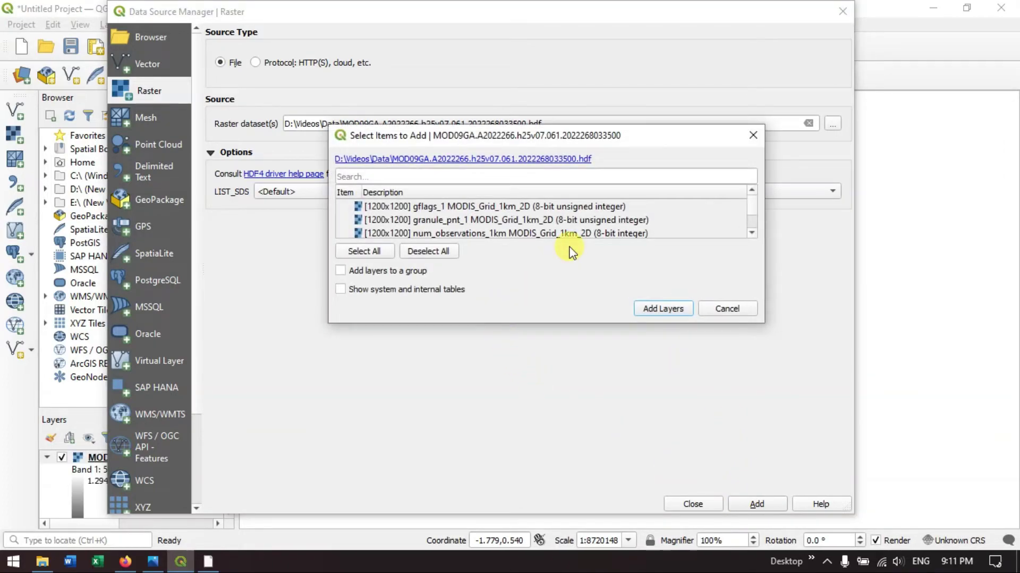
scroll(594, 218, down, 3)
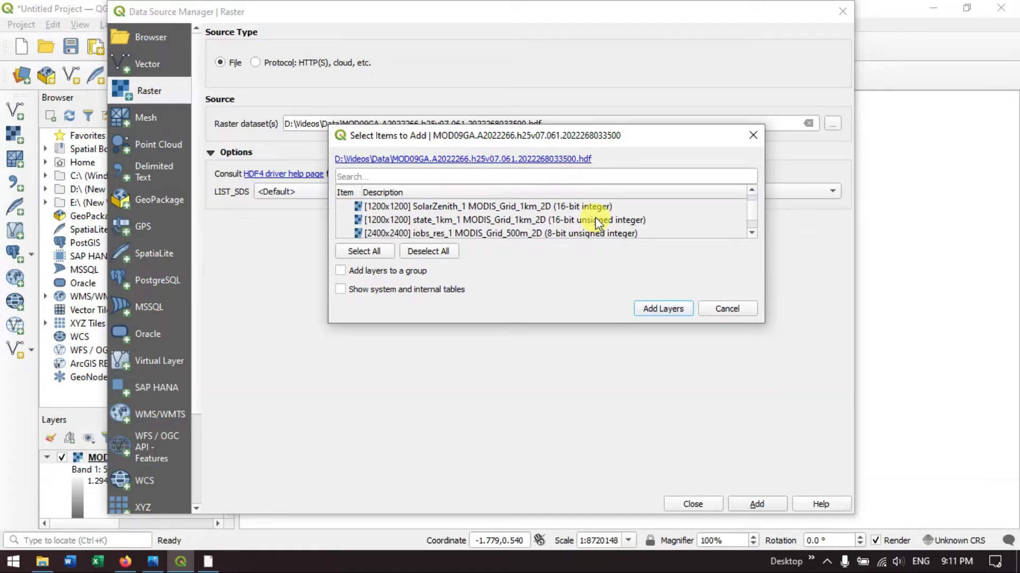
scroll(597, 222, down, 1)
scroll(517, 227, down, 2)
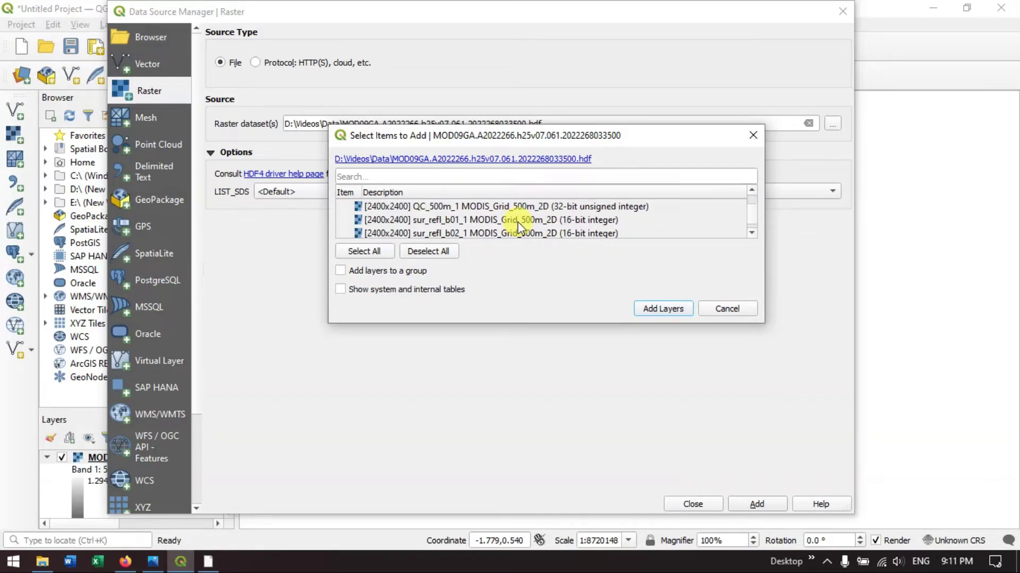
scroll(517, 227, down, 1)
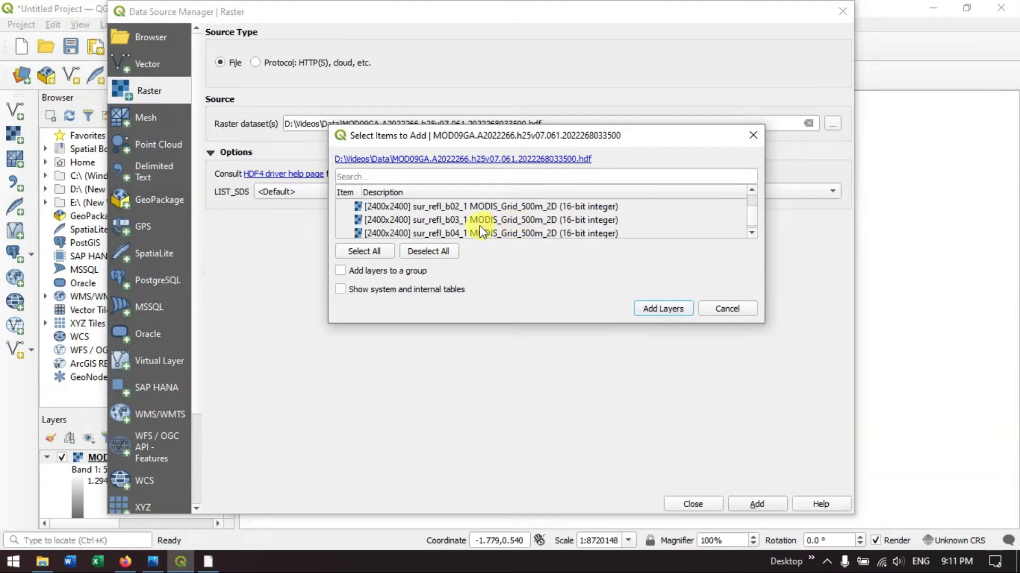
click(467, 232)
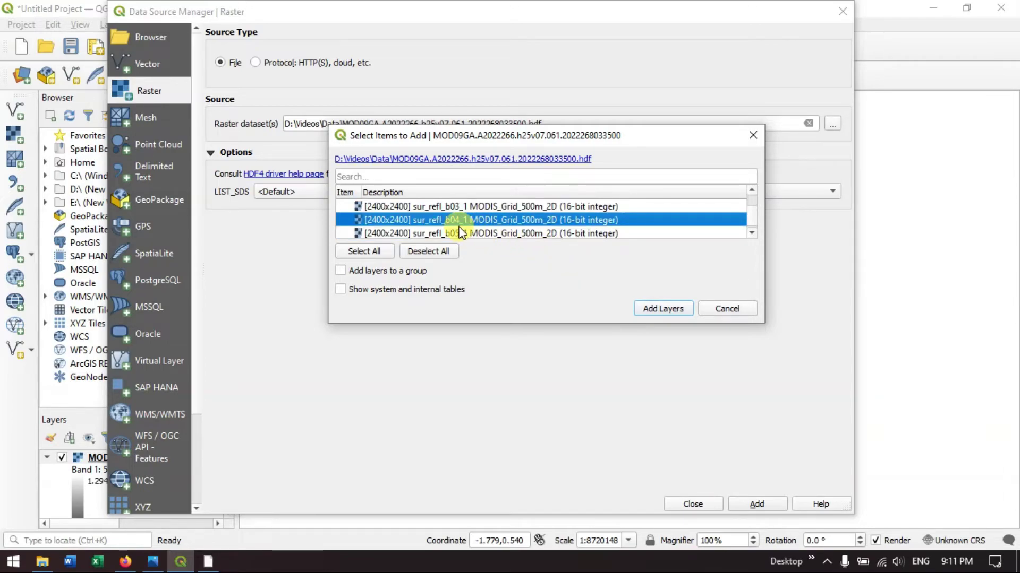
click(154, 562)
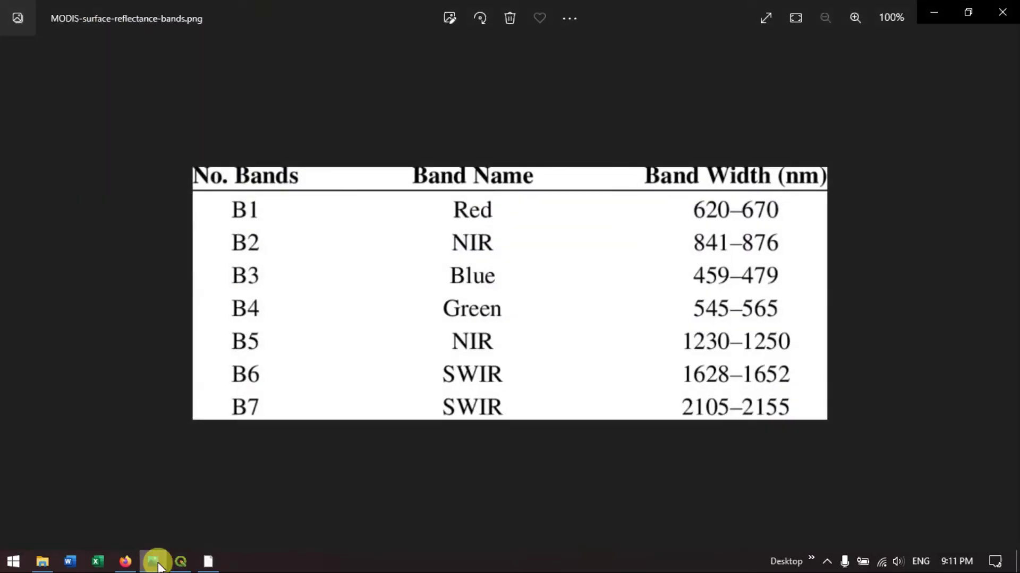
click(922, 14)
Step: Add the sur_refl_b04_1 layer, then add sur_refl_b03_1 as the third raster layer
click(672, 317)
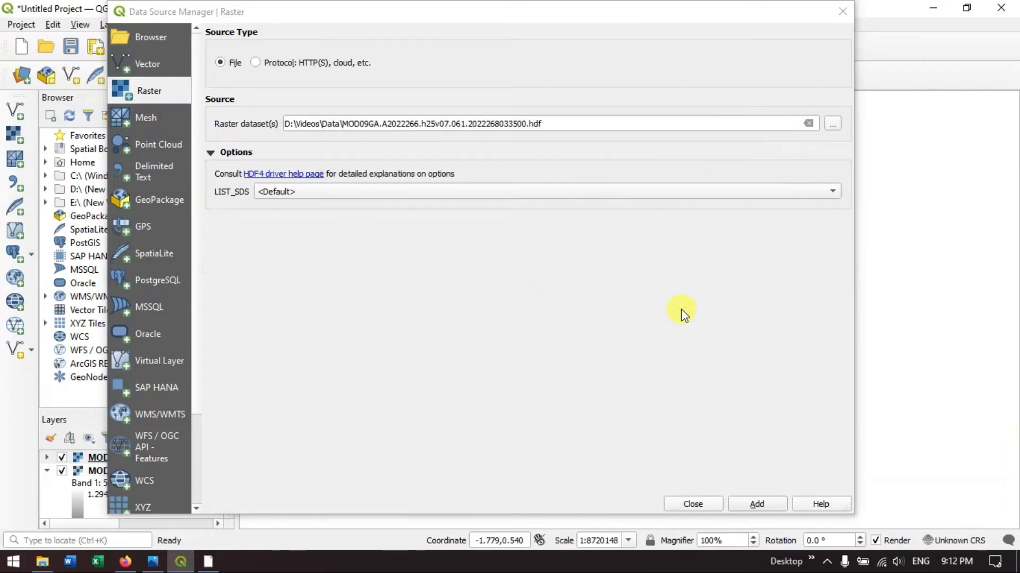
click(758, 504)
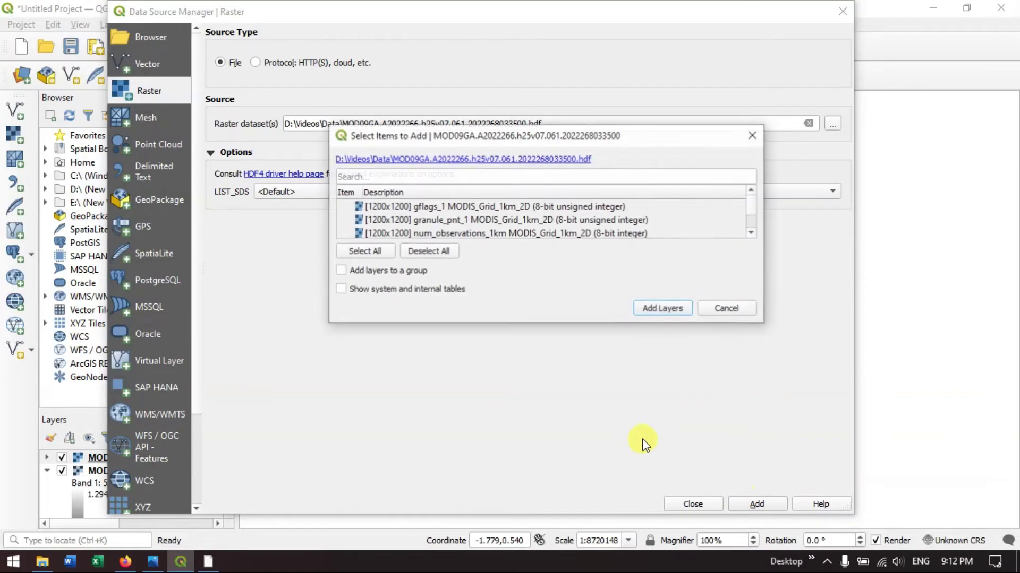
scroll(479, 215, down, 5)
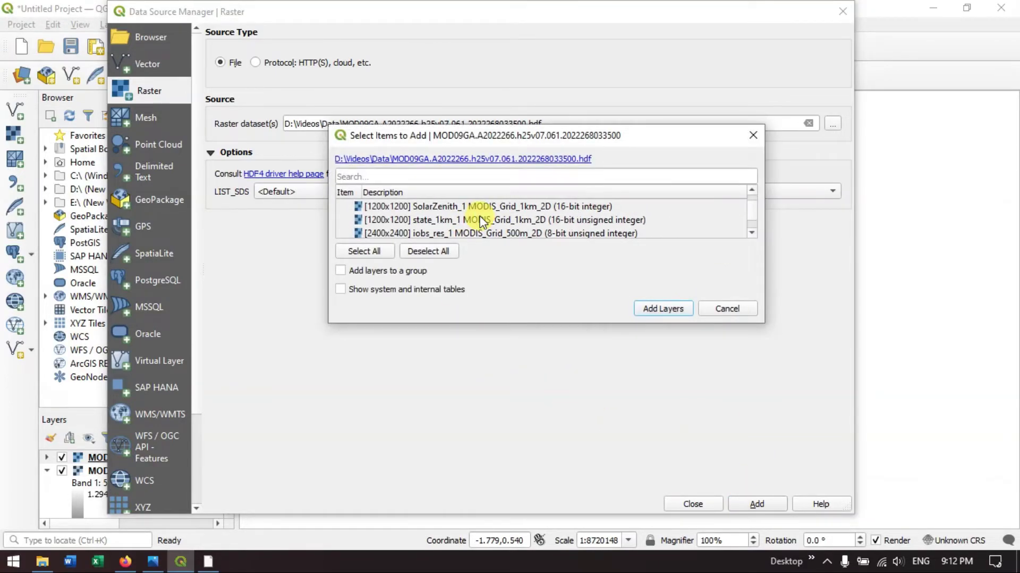
scroll(480, 216, down, 3)
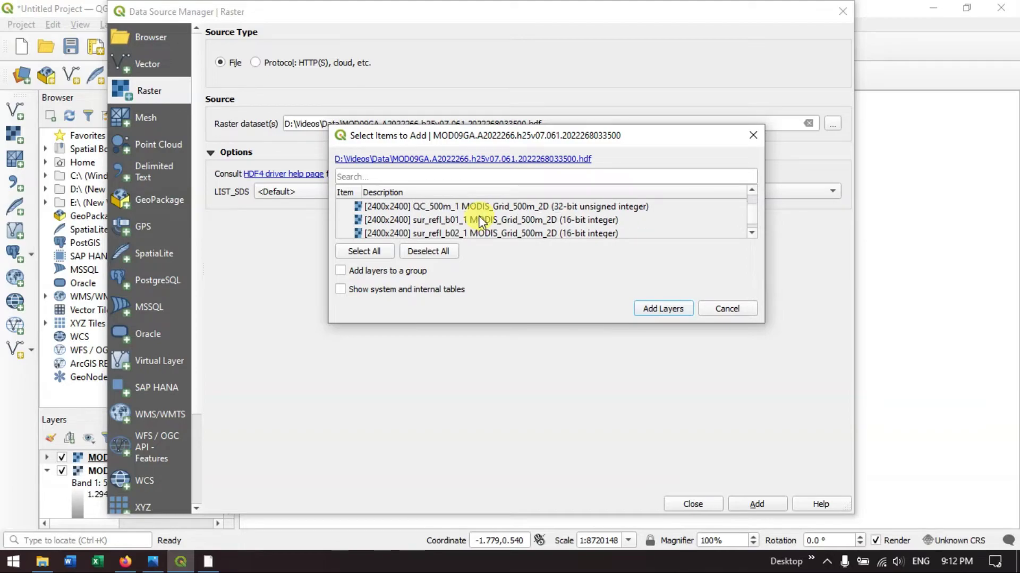
click(470, 221)
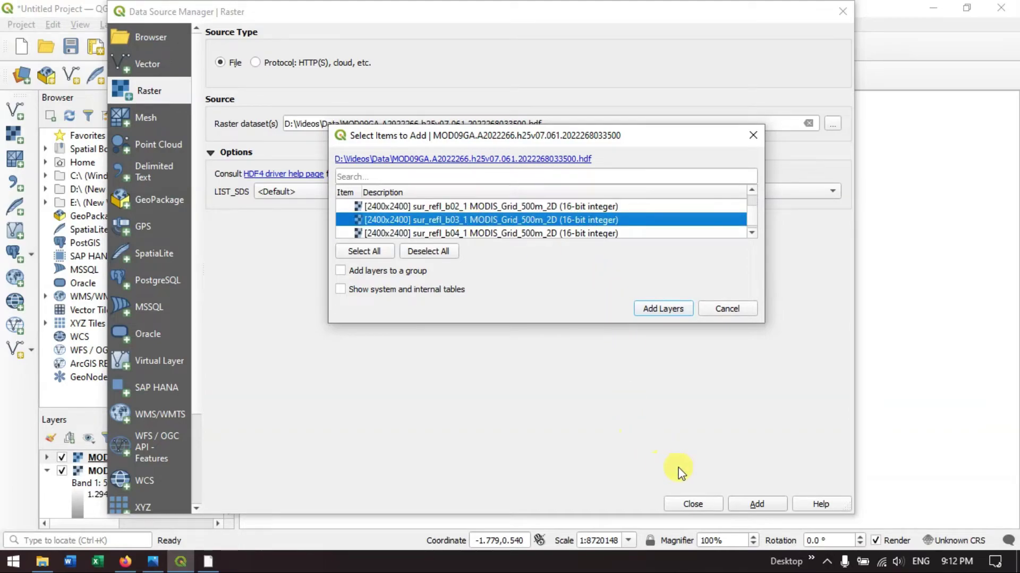
click(676, 307)
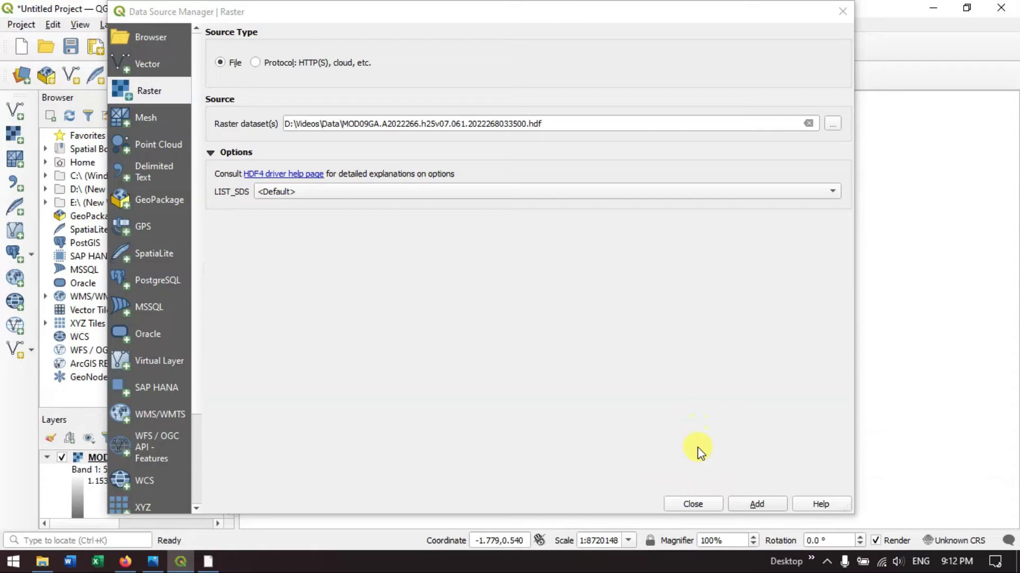
Step: Close the data source manager, collapse the layer legends and widen the side panels
click(693, 501)
scroll(160, 486, down, 3)
scroll(141, 483, down, 2)
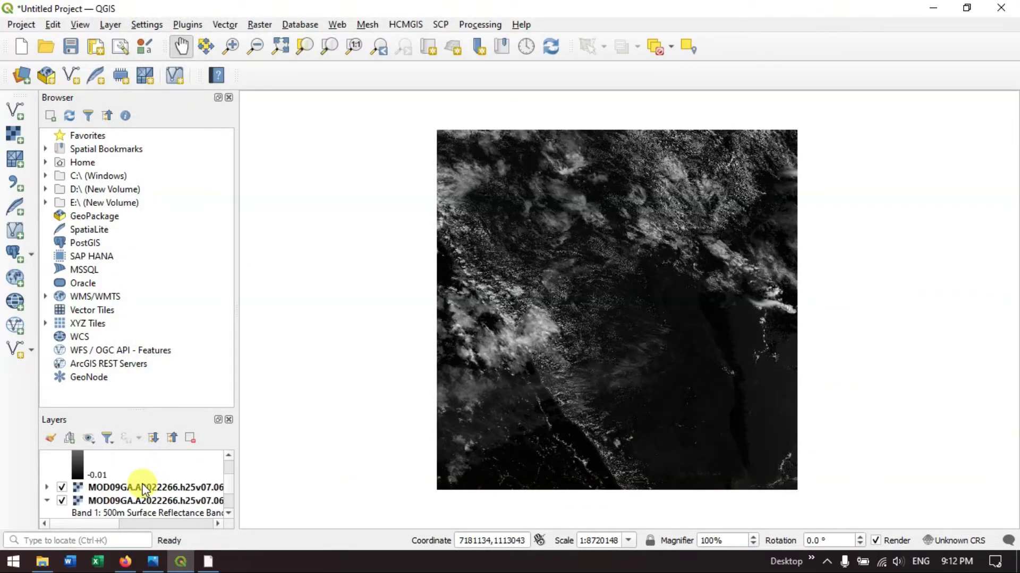
scroll(133, 480, up, 3)
click(48, 457)
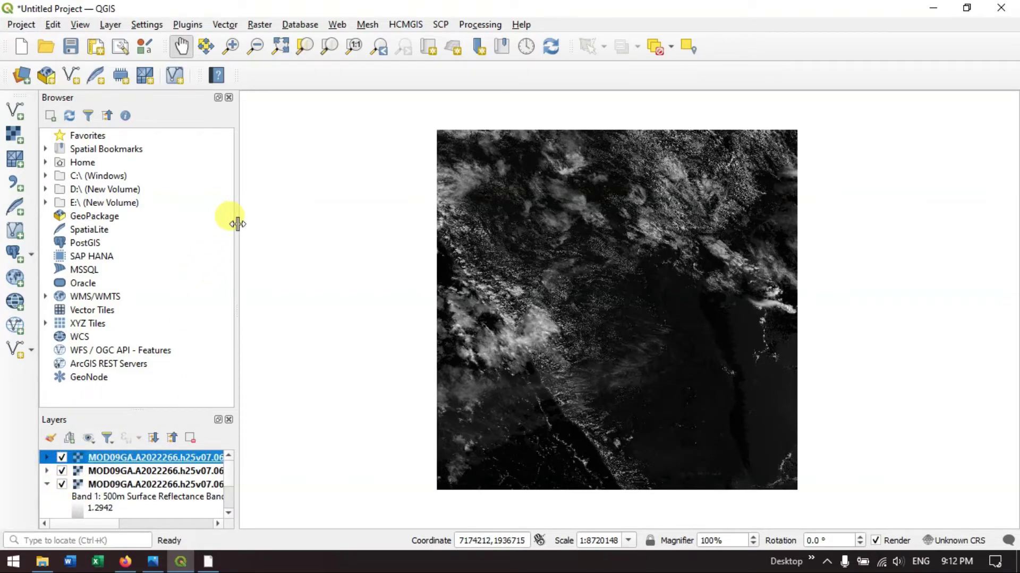
drag(234, 220, 391, 301)
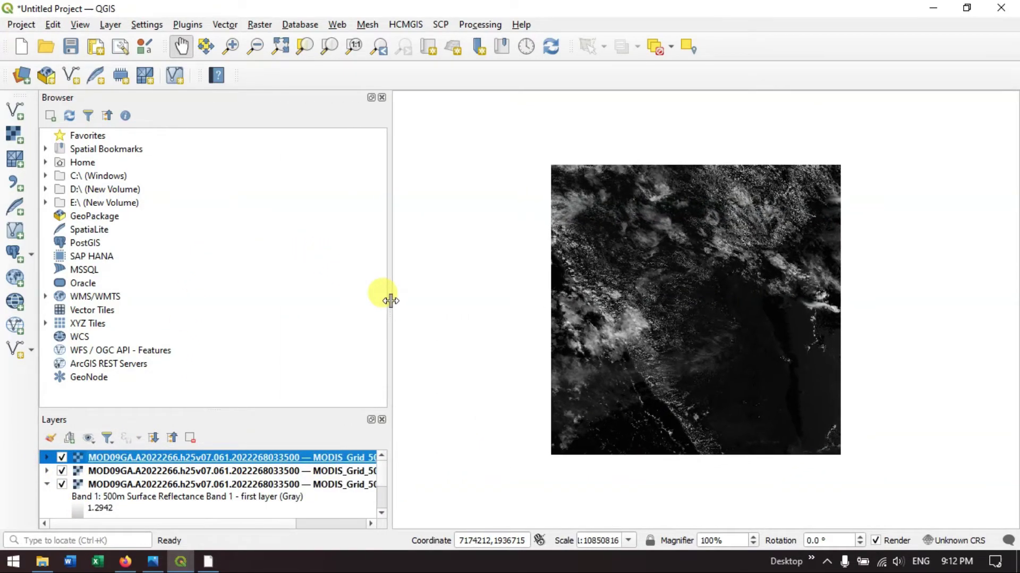
click(46, 485)
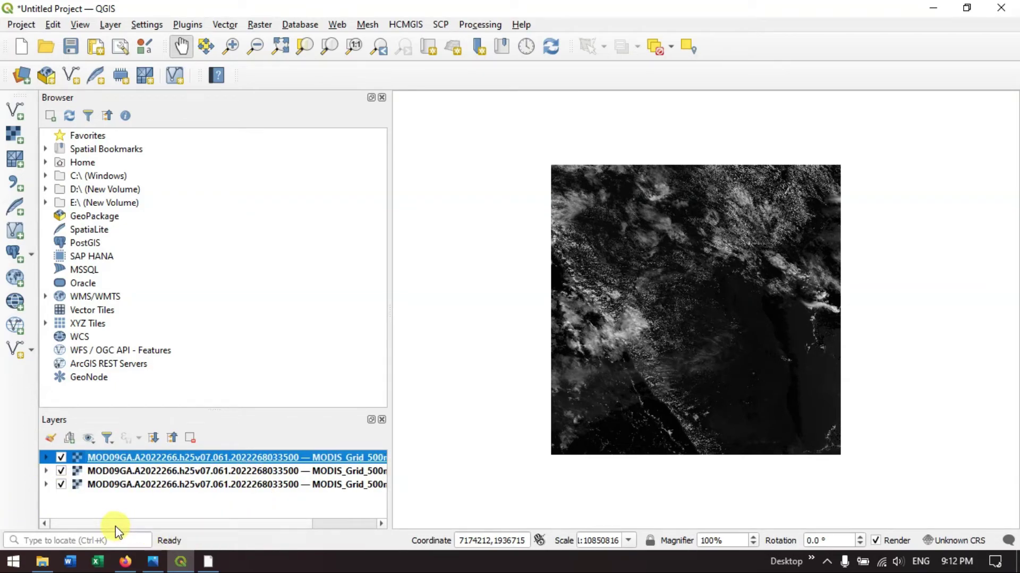
drag(116, 526, 153, 527)
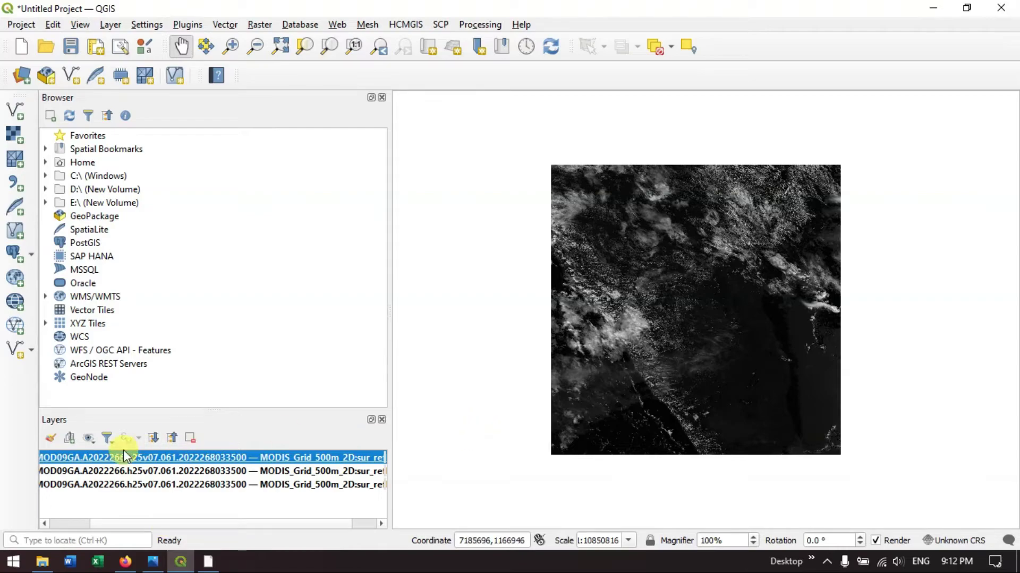
drag(143, 528, 69, 524)
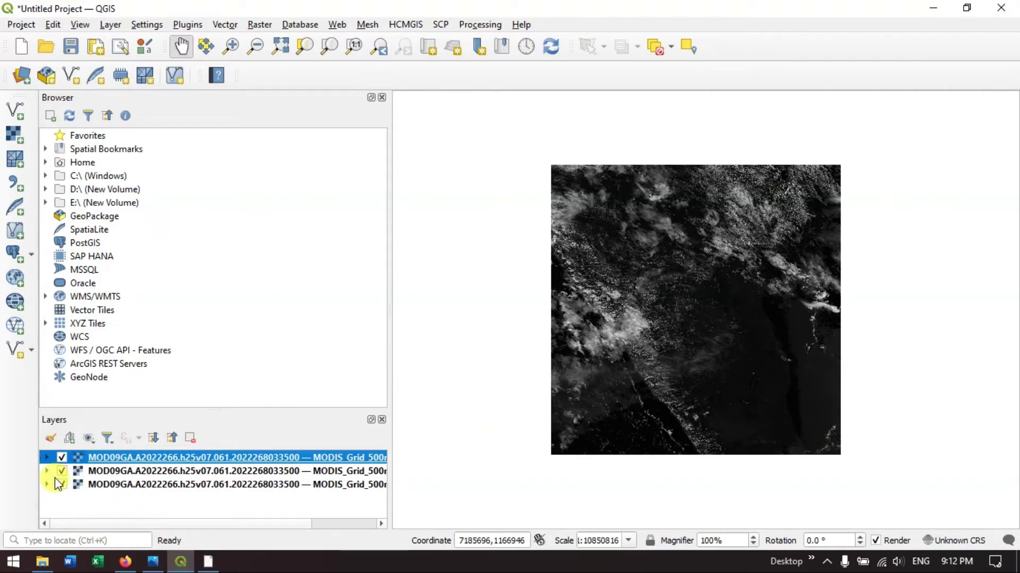
Step: Switch the three band layers off and back on so all display on the map
click(62, 457)
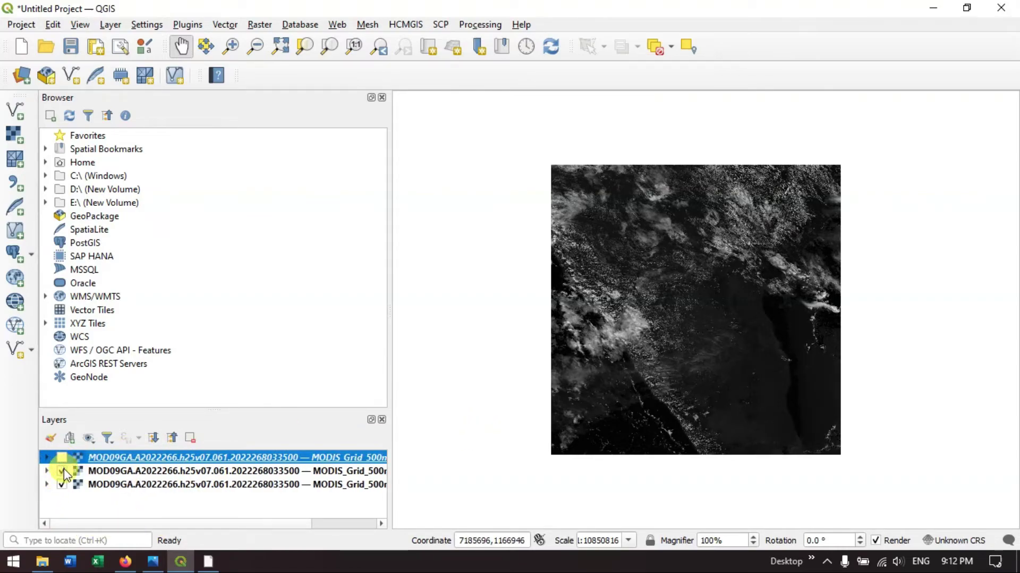
click(62, 471)
click(61, 484)
click(61, 484)
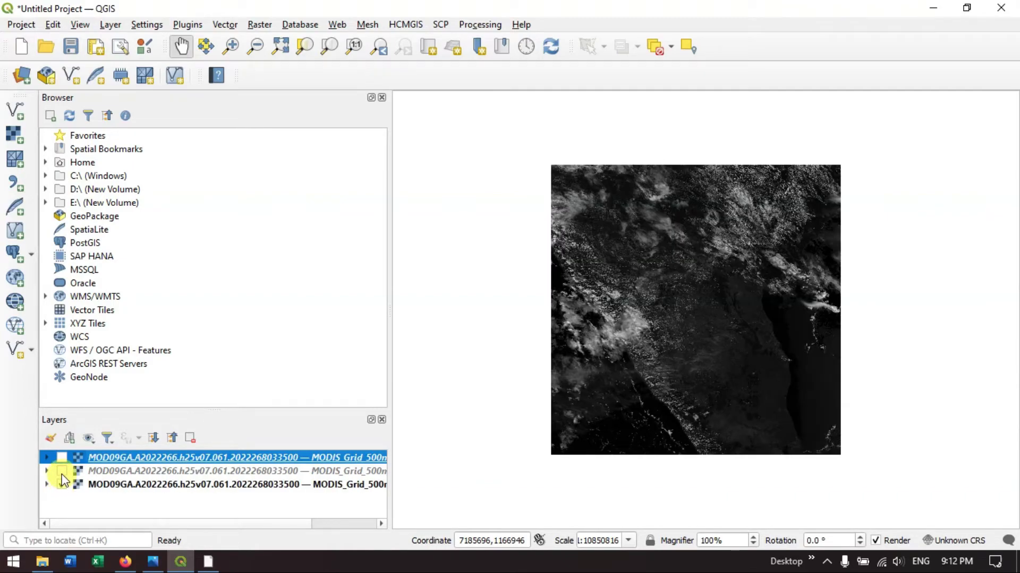
click(62, 471)
click(62, 457)
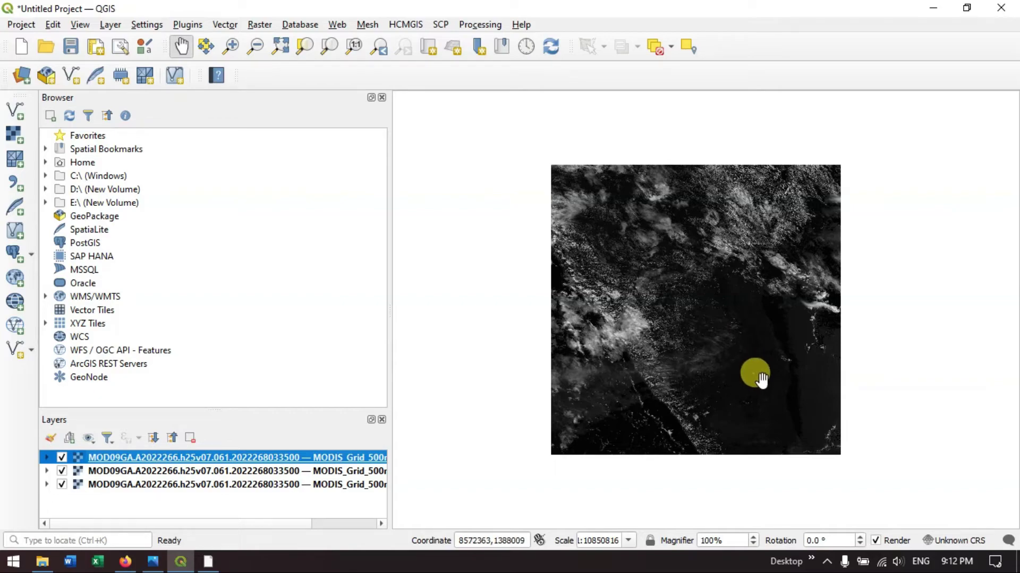
Step: Pick WGS 84 / UTM zone 44N (EPSG:32644) from Recently Used as the project CRS
click(954, 542)
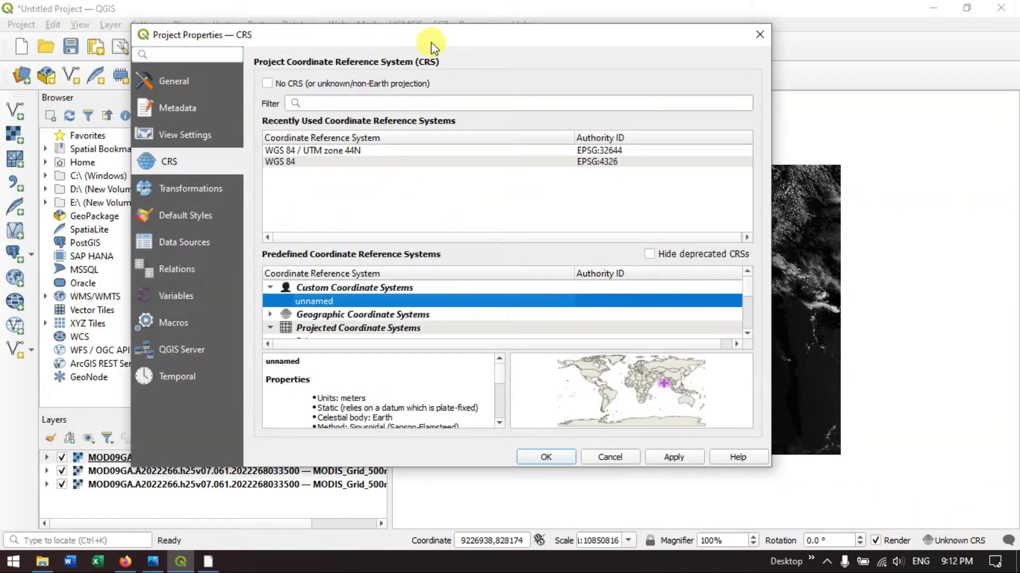
drag(445, 40, 494, 29)
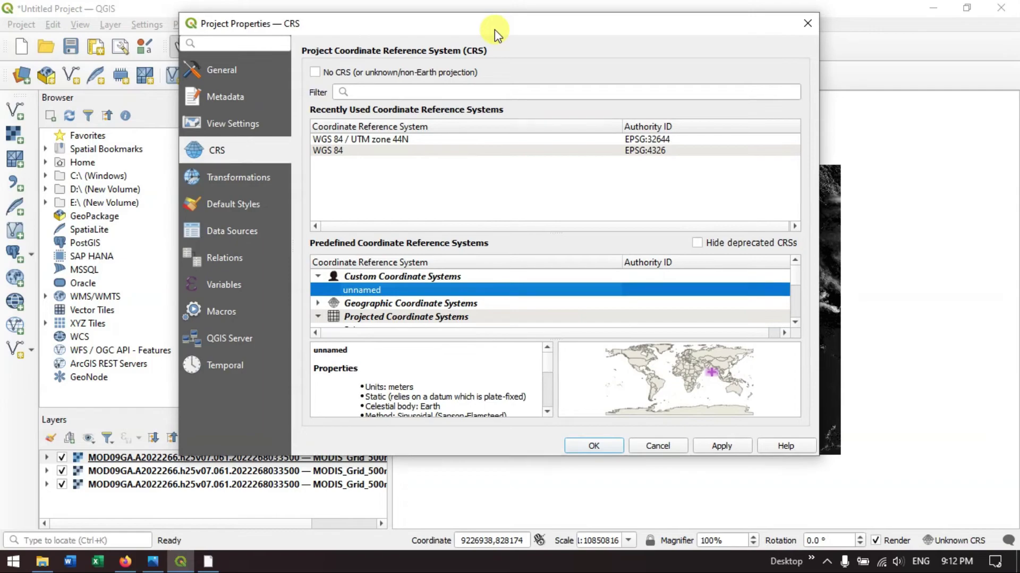
click(365, 141)
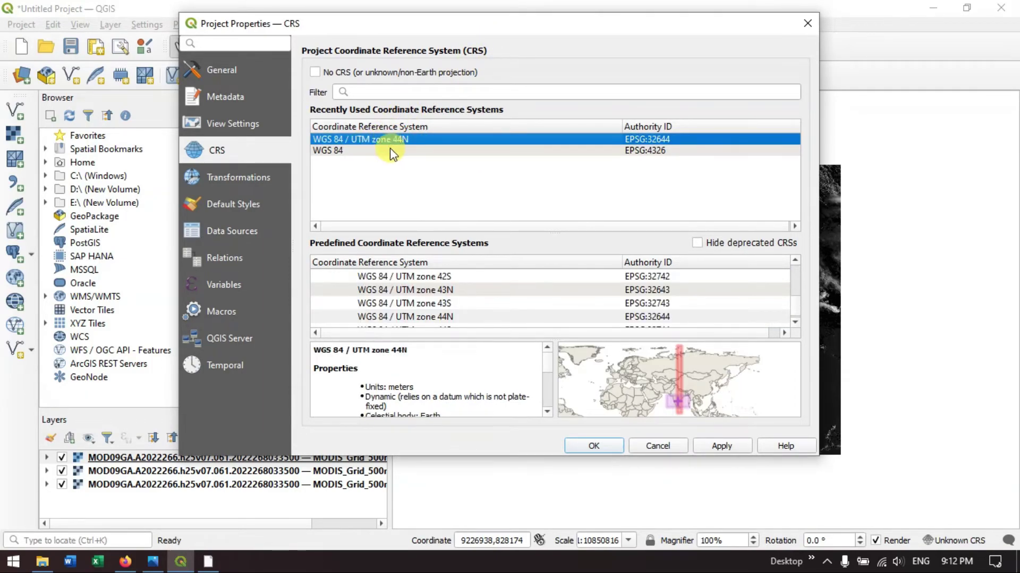
click(724, 445)
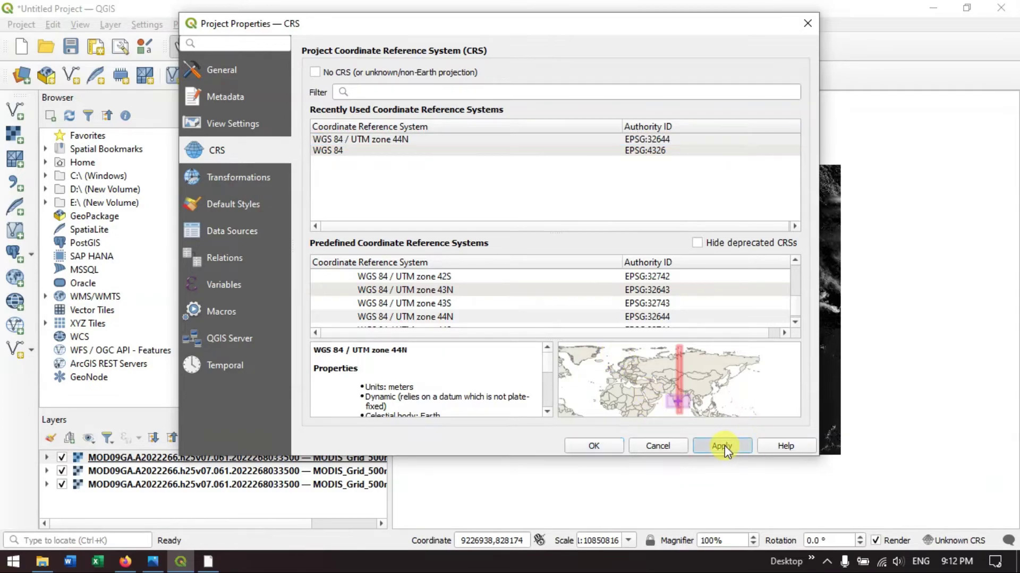
click(593, 447)
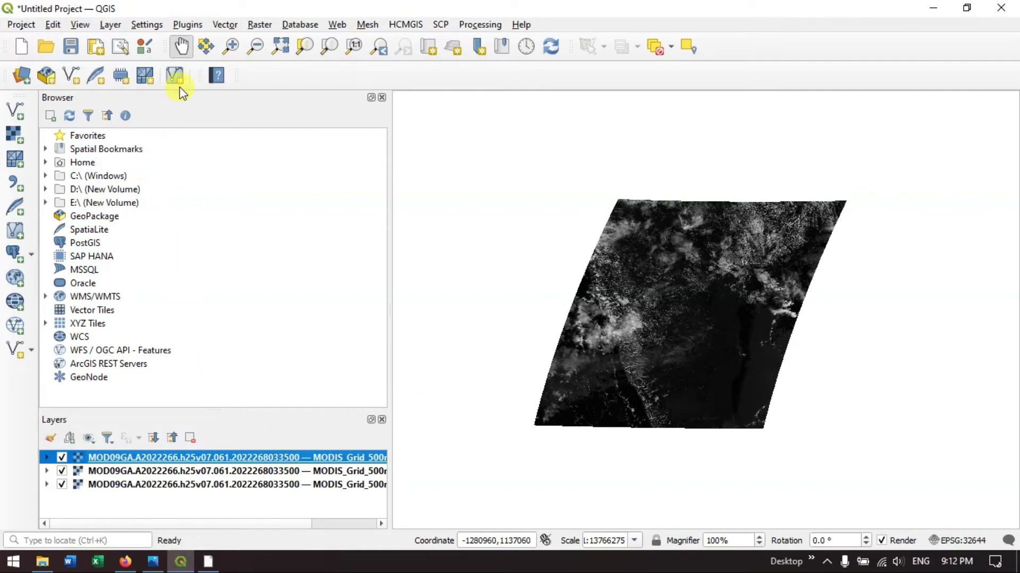
Step: Run Build Virtual Raster on all three band layers, placing each input in a separate band
click(258, 24)
mouse_move(269, 133)
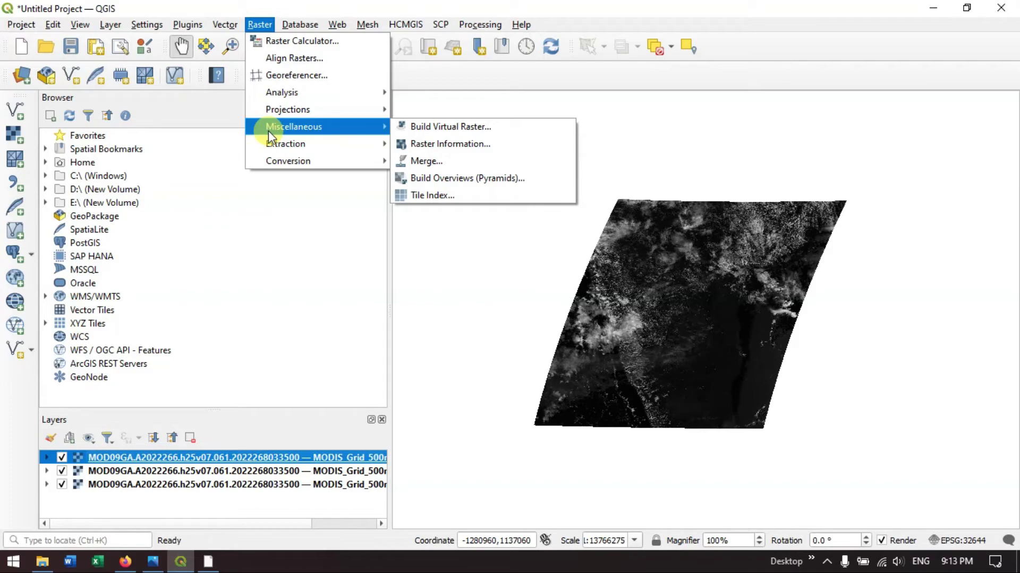
click(420, 131)
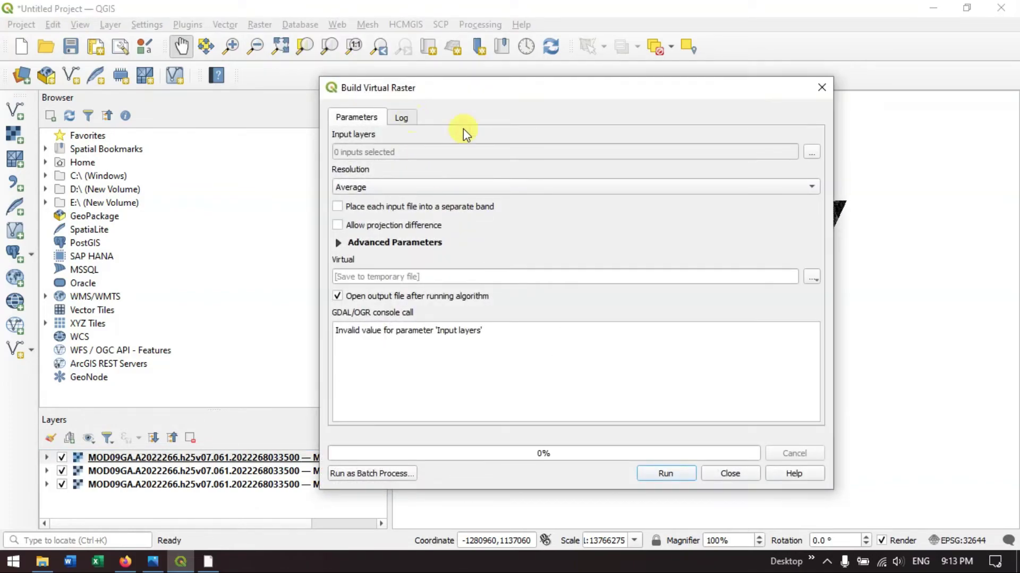
click(809, 152)
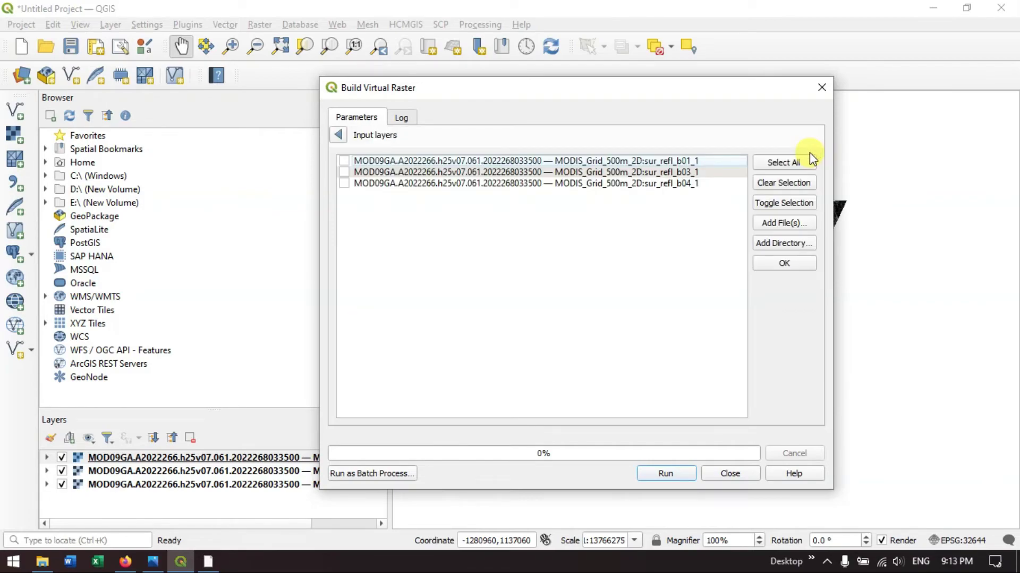
click(787, 169)
click(800, 264)
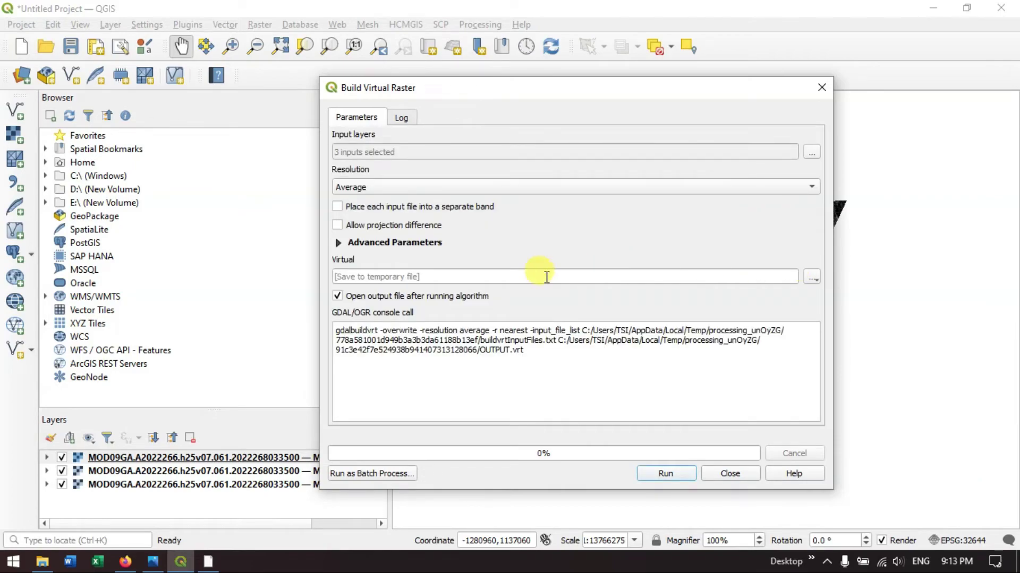
click(339, 208)
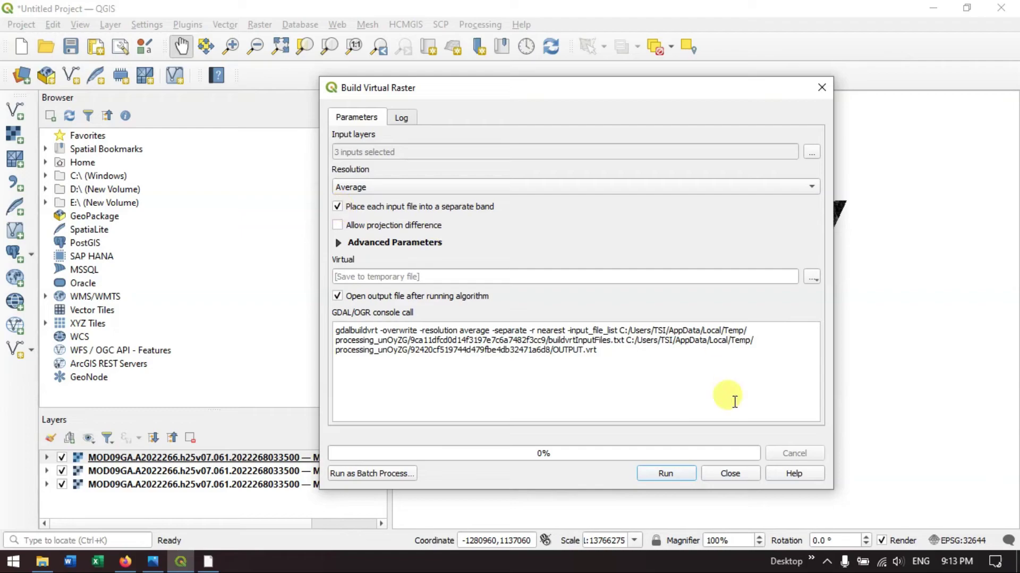
click(668, 476)
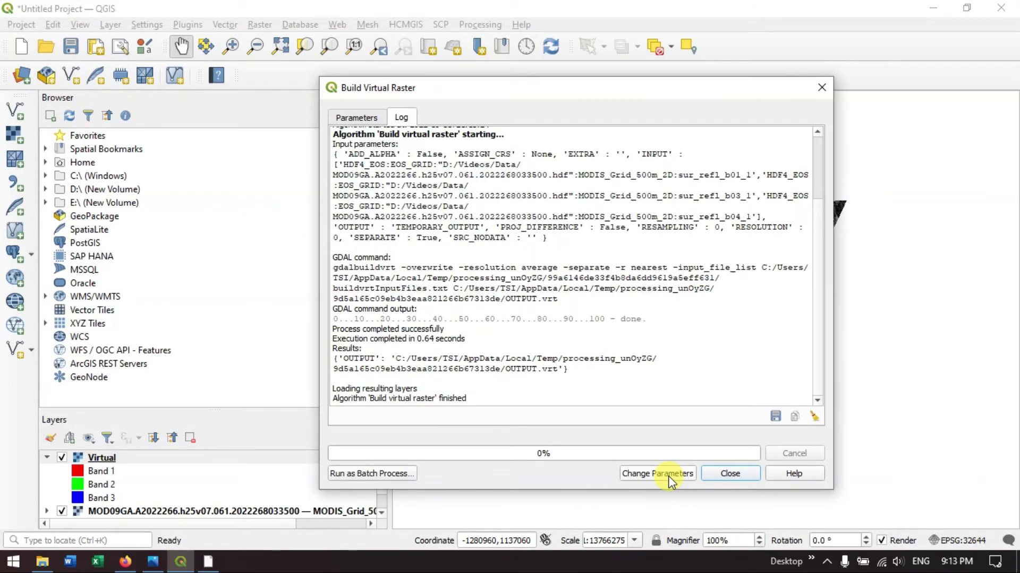
Step: Close the finished tool window and zoom the map in on the coastal area
click(729, 474)
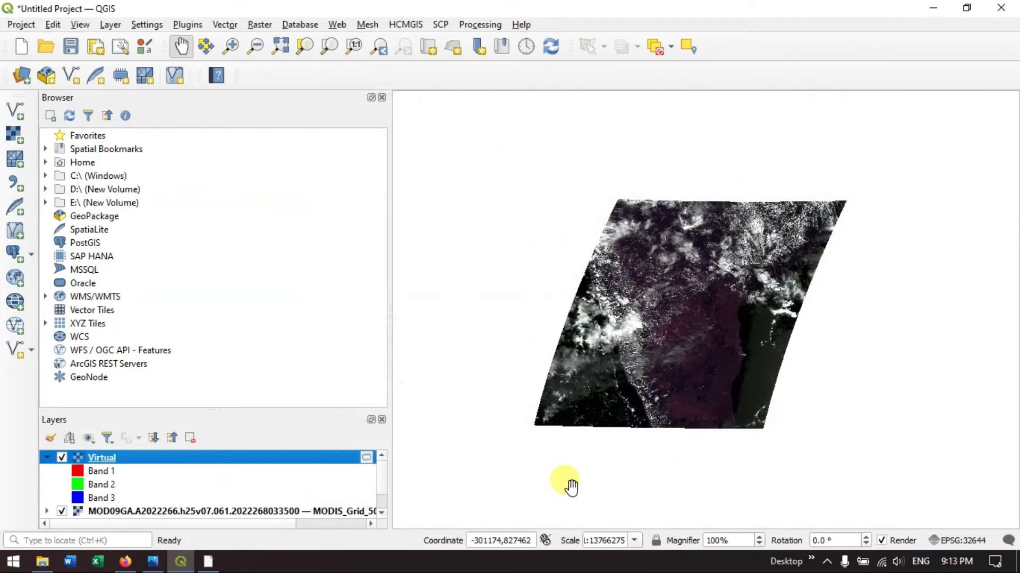
scroll(721, 370, down, 1)
scroll(720, 370, up, 3)
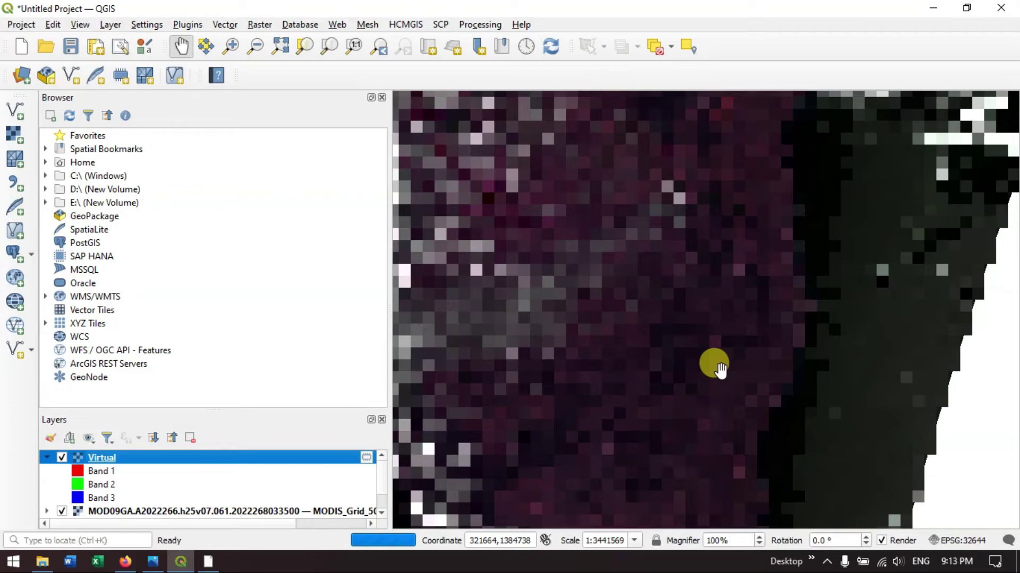
scroll(720, 371, down, 1)
scroll(721, 371, up, 1)
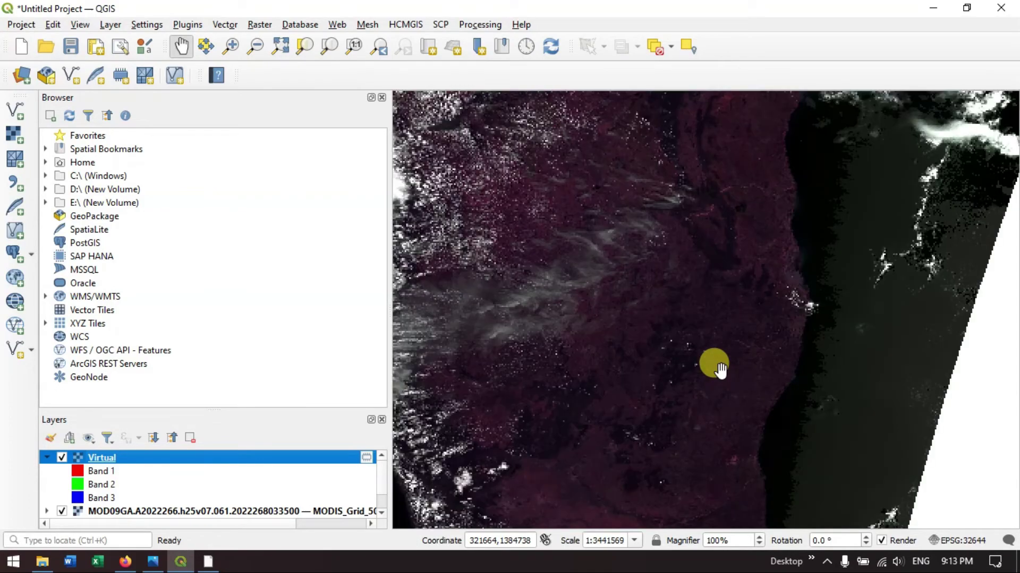
scroll(792, 292, up, 1)
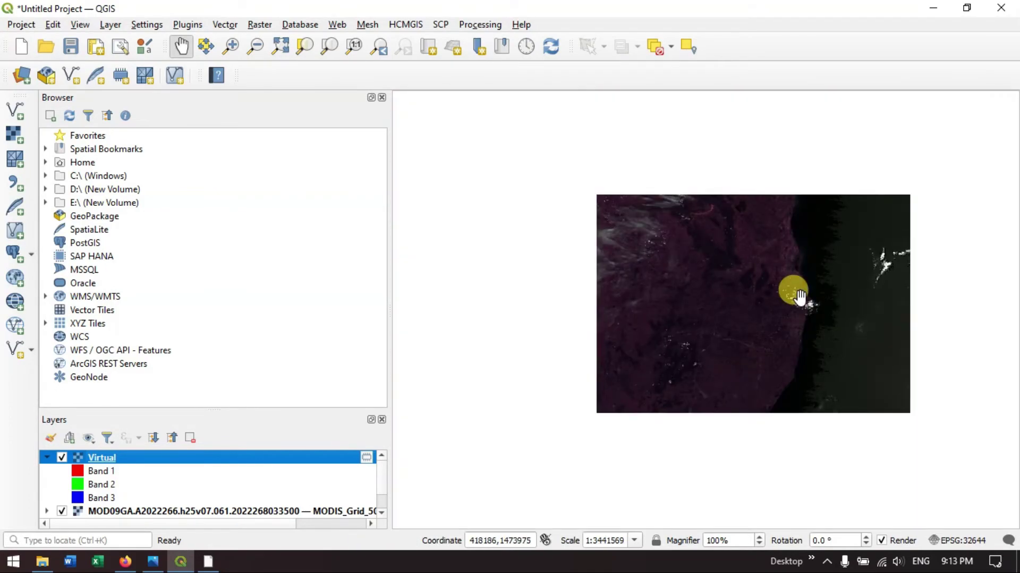
scroll(800, 295, up, 1)
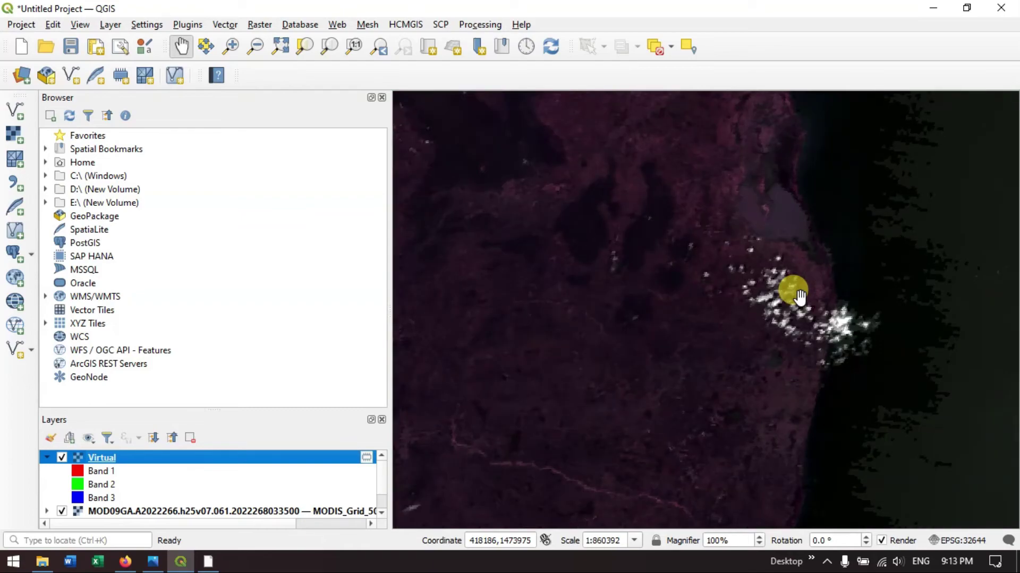
Step: Review the Virtual layer's Metadata, Pyramids, Temporal, Rendering and band Symbology properties
right_click(270, 453)
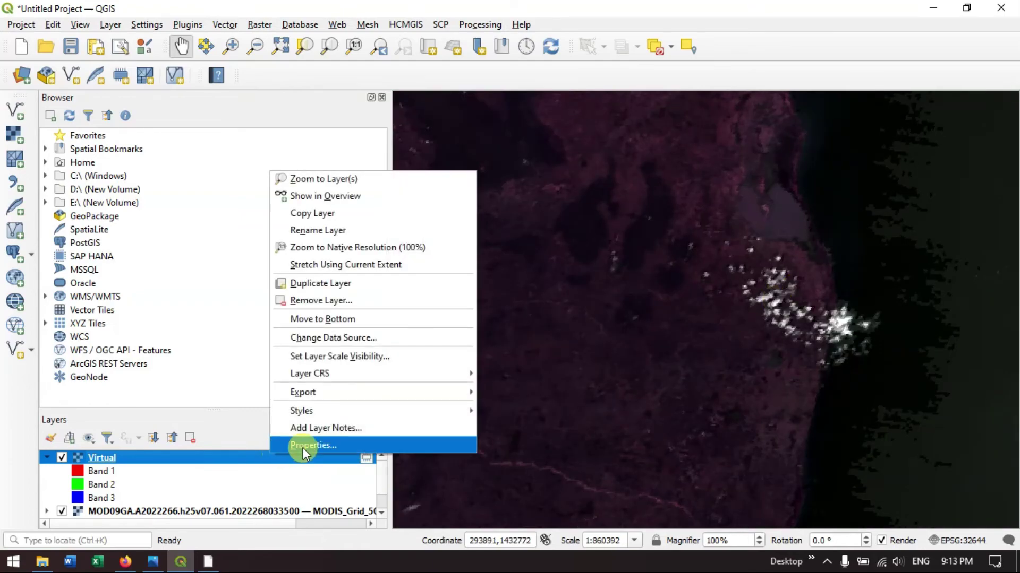
click(305, 447)
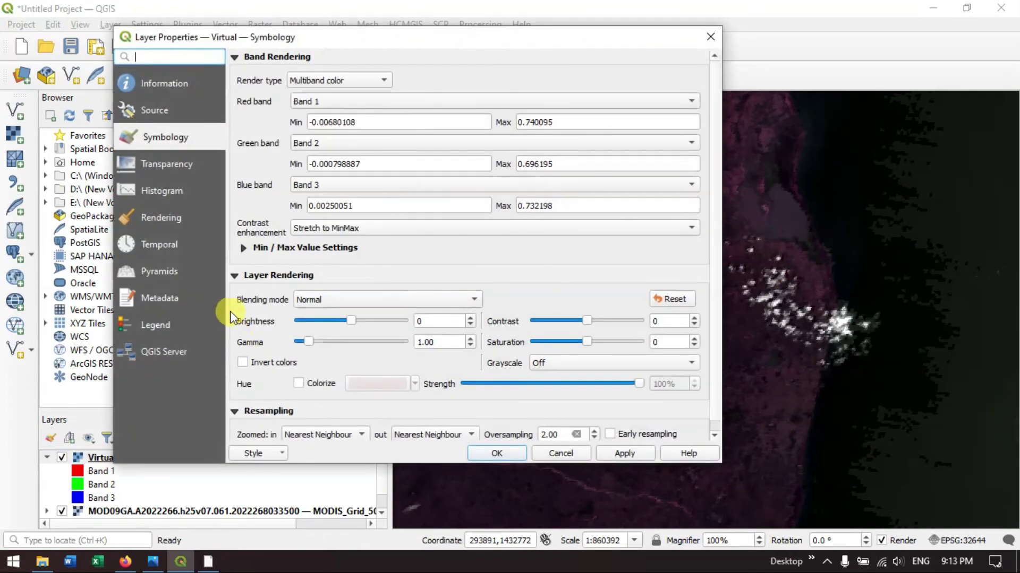
click(159, 300)
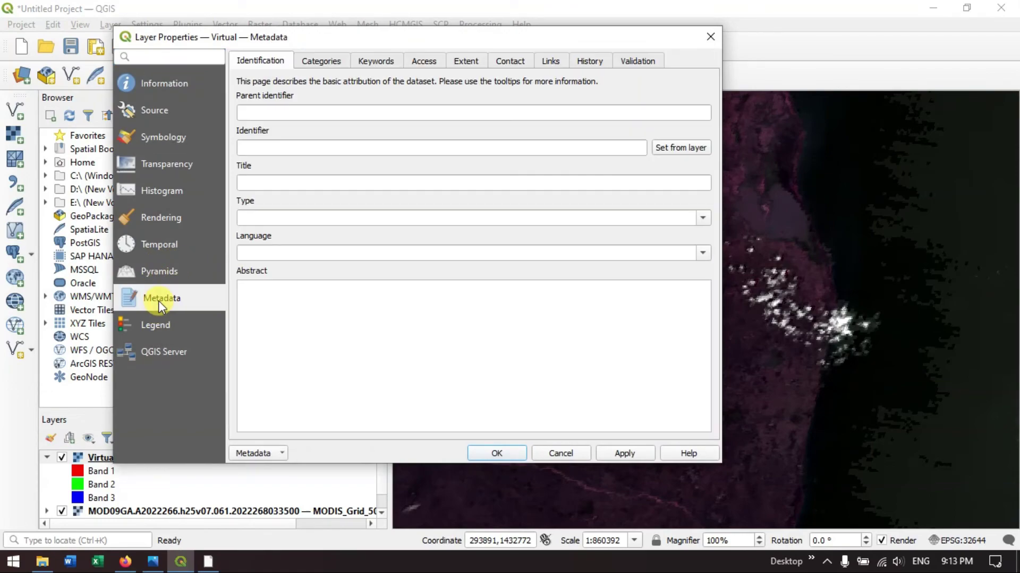
click(166, 272)
click(163, 247)
click(167, 213)
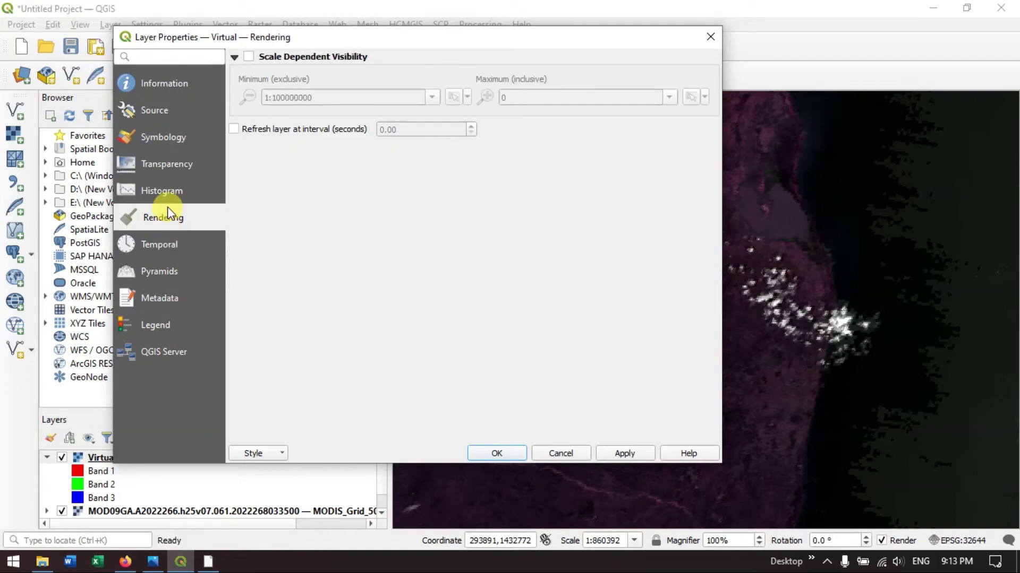
click(173, 140)
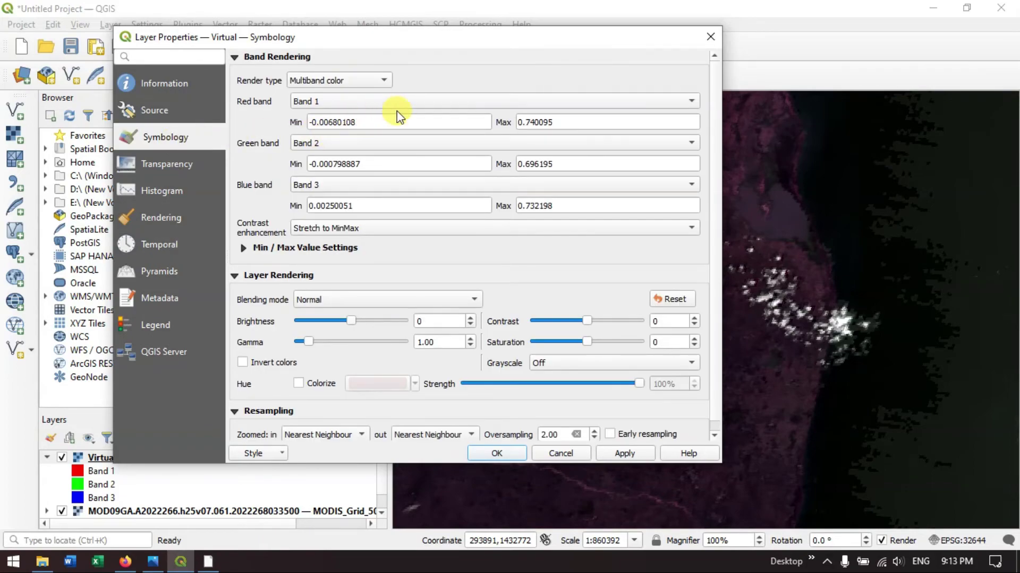
Step: Check the Virtual layer's source and CRS, then close its properties
scroll(505, 237, down, 1)
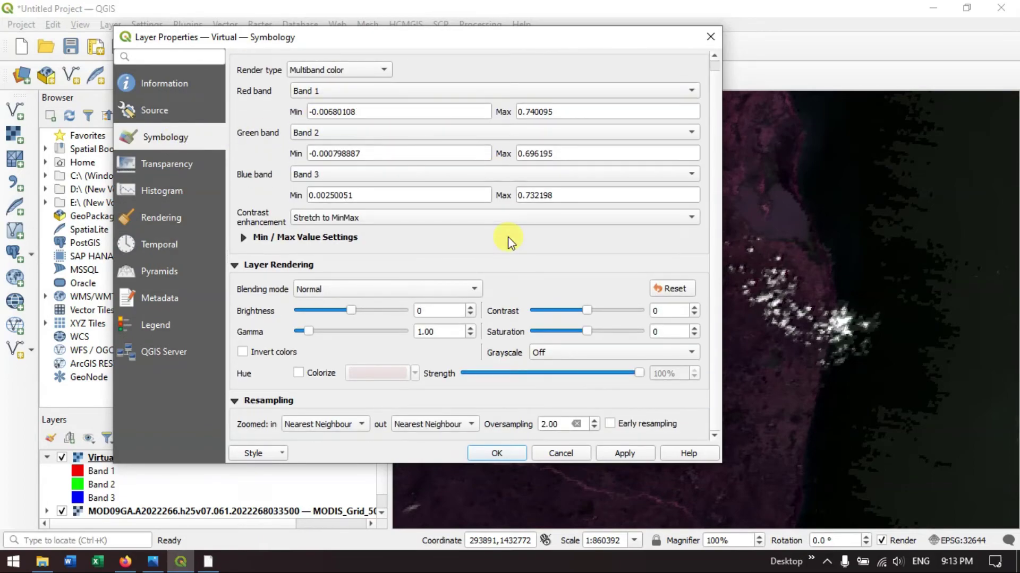
scroll(508, 237, up, 1)
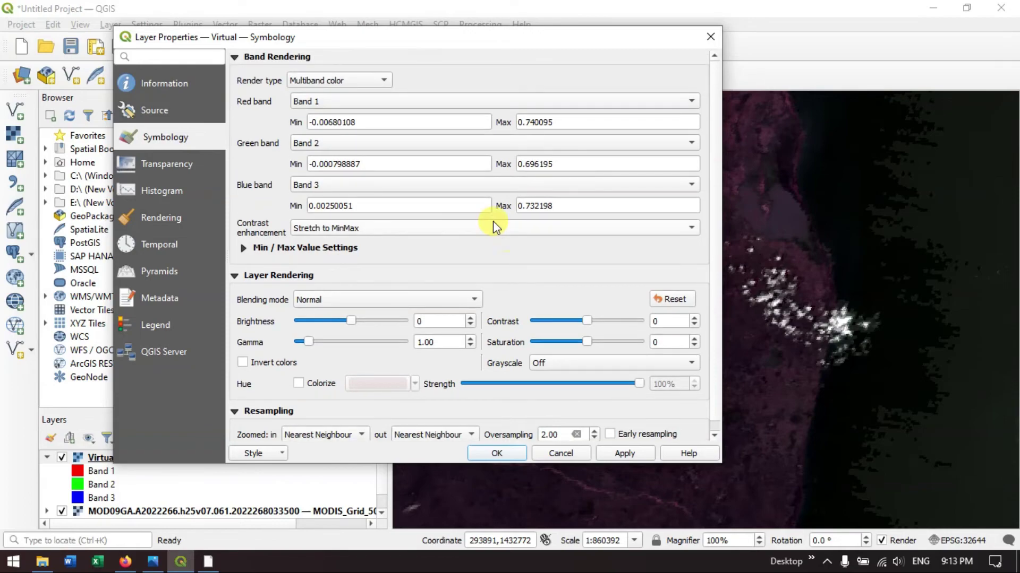
click(164, 113)
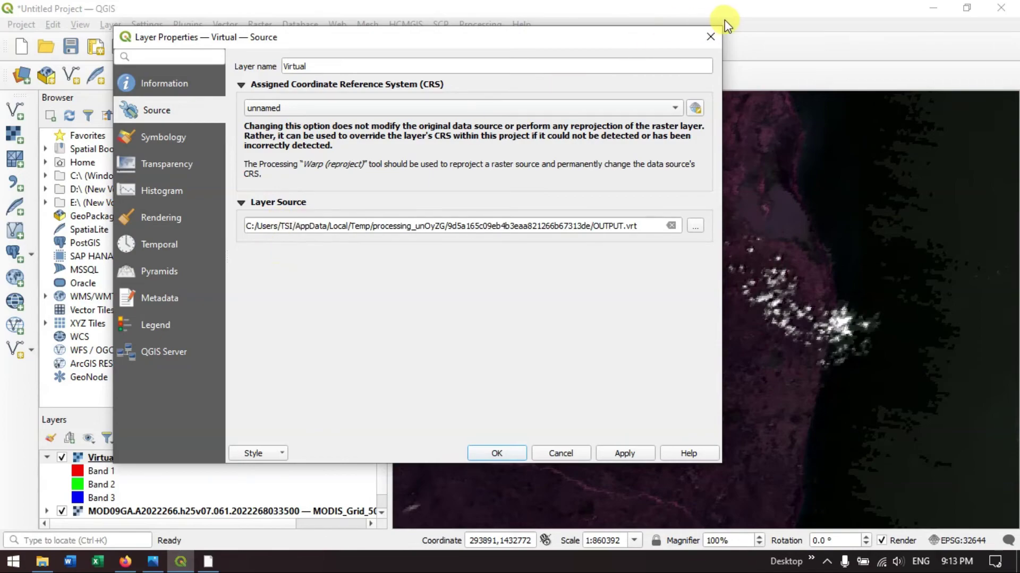
click(711, 37)
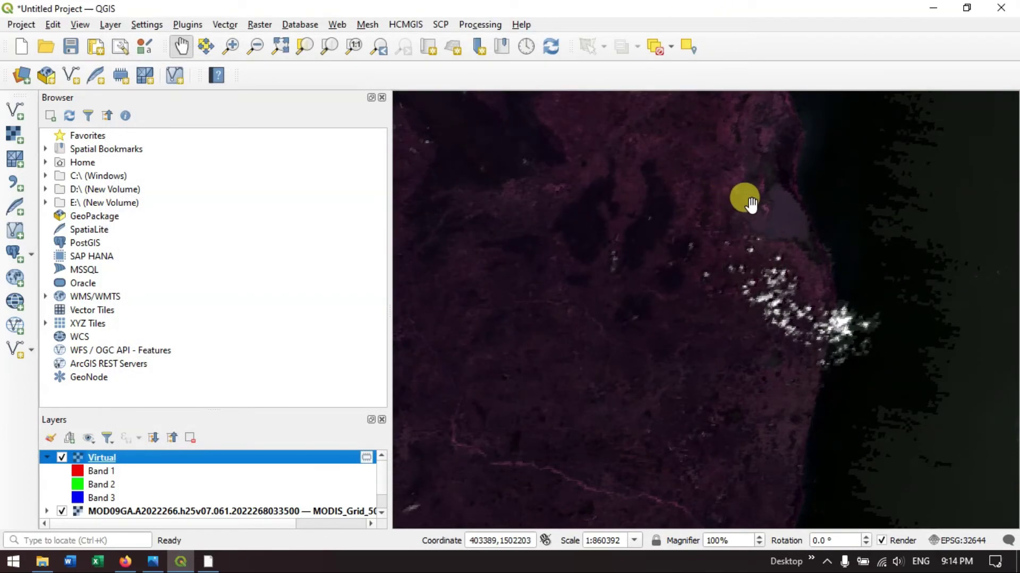
scroll(170, 471, down, 1)
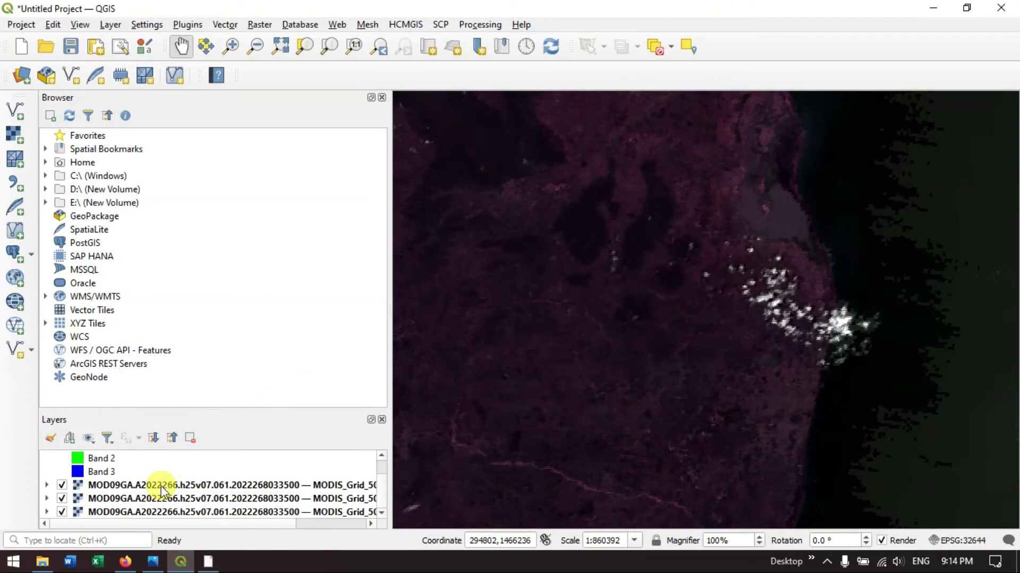
right_click(162, 485)
click(182, 476)
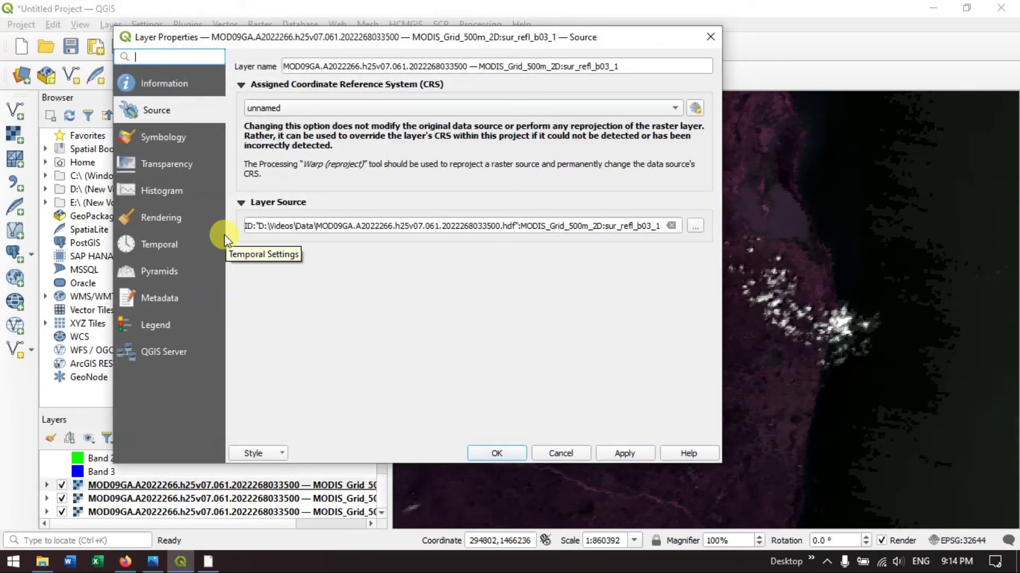
click(171, 85)
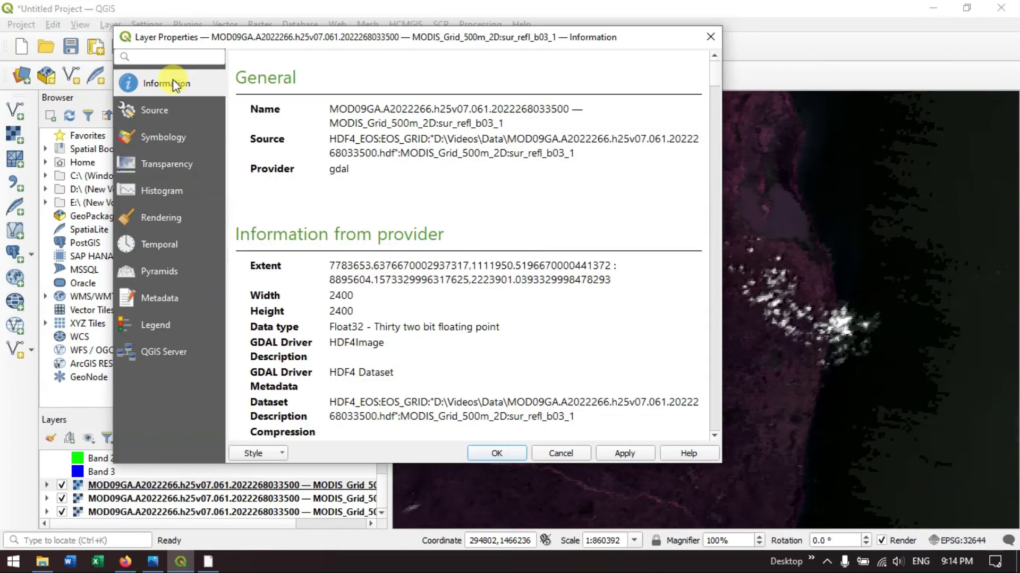
scroll(389, 232, down, 5)
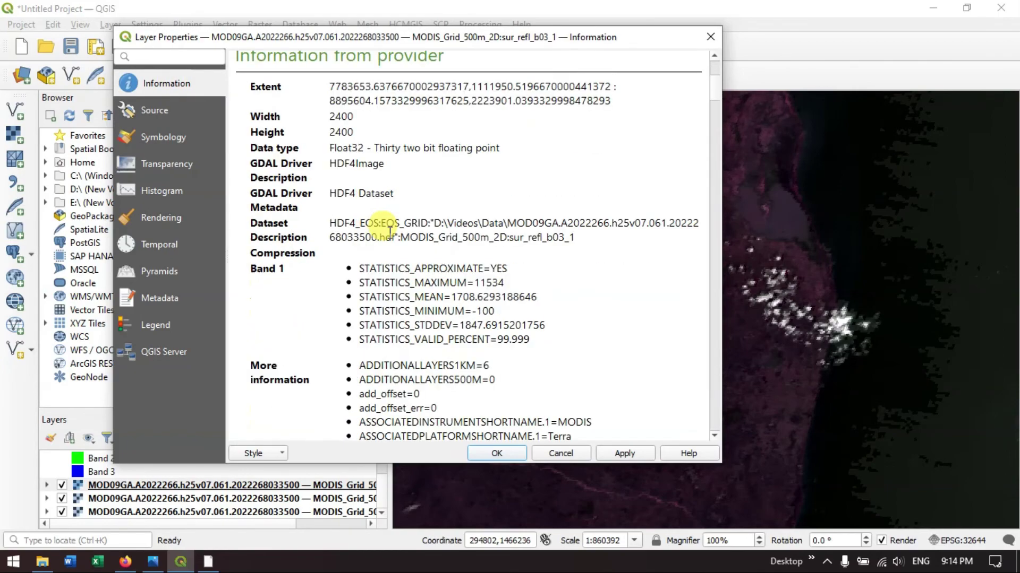
scroll(371, 227, down, 2)
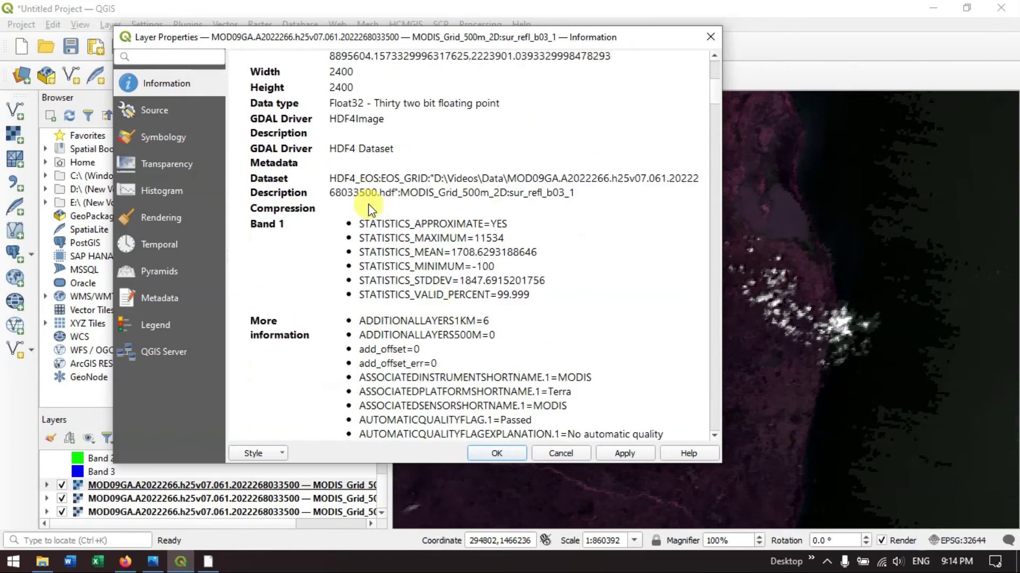
scroll(369, 205, down, 2)
scroll(369, 205, down, 15)
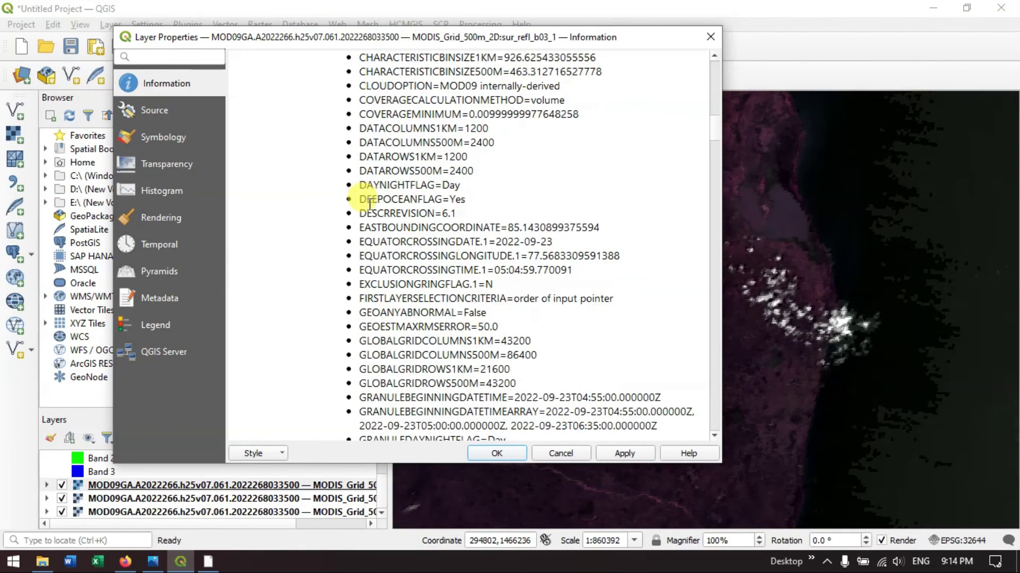
scroll(369, 204, down, 10)
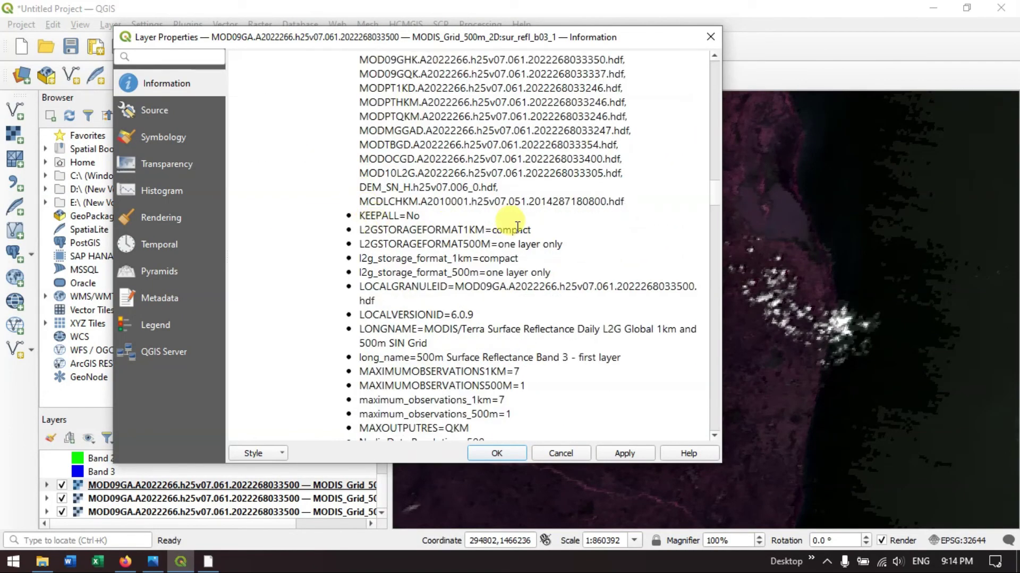
scroll(713, 200, down, 3)
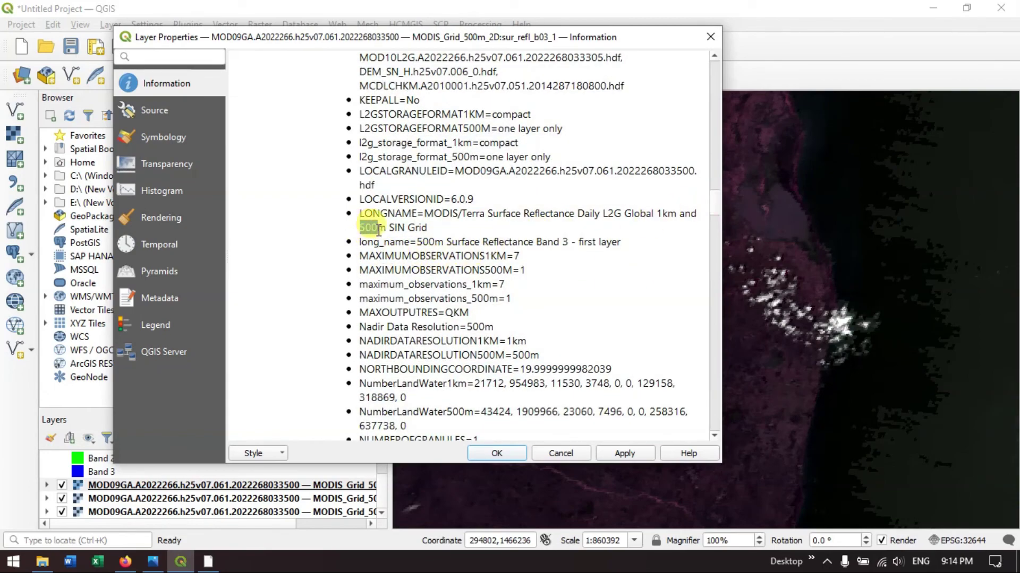
scroll(640, 312, down, 5)
scroll(639, 312, down, 6)
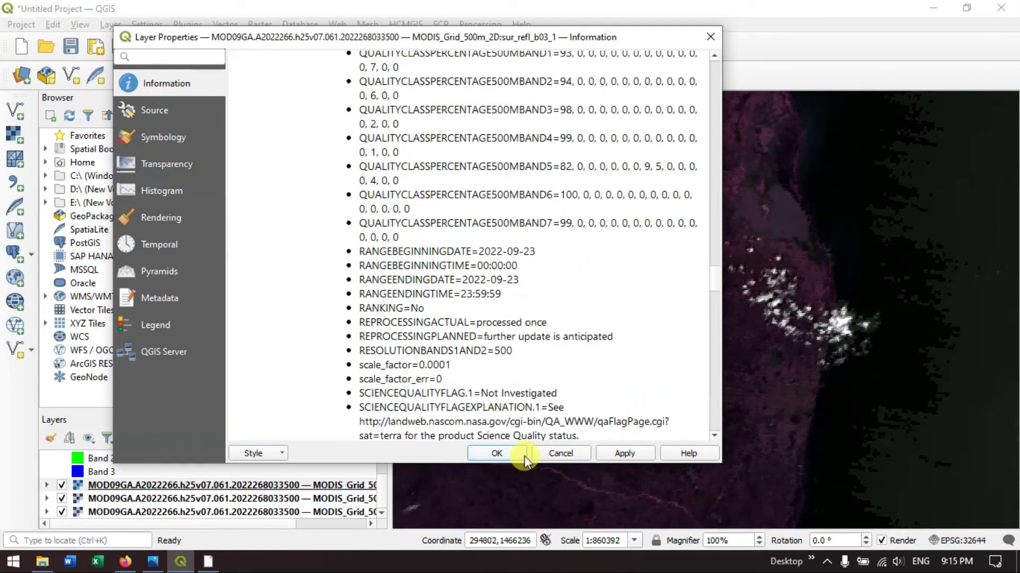
click(710, 38)
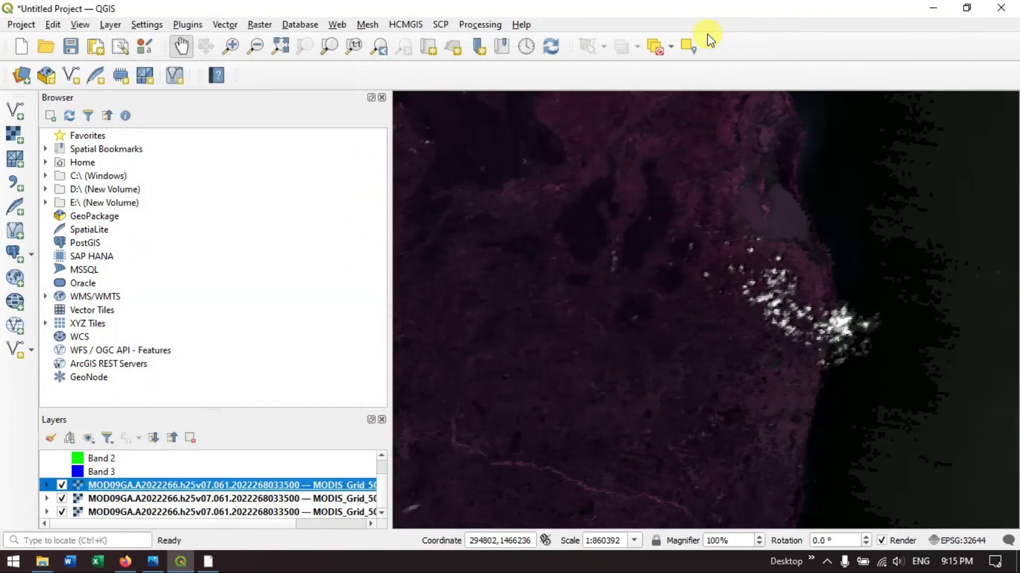